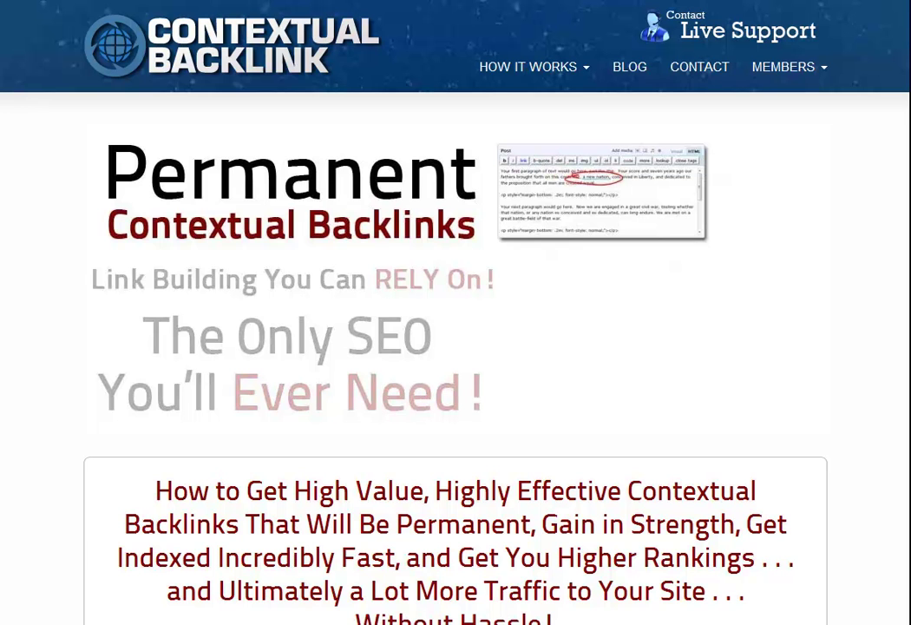
- Open the Member Login page from the MEMBERS menu
mouse_move(782, 85)
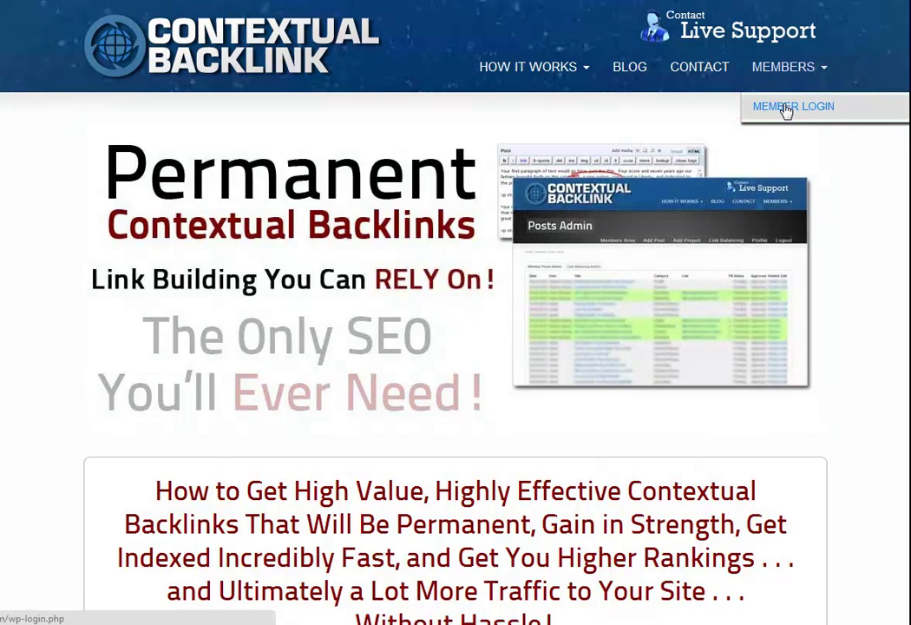
click(787, 108)
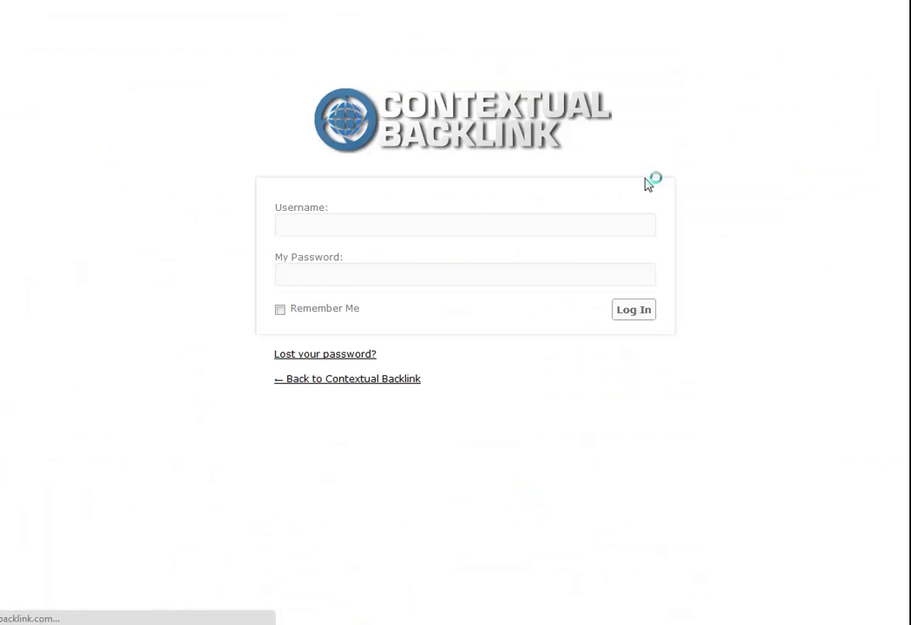
- Log in with the demo account's username and password to reach the Members Area
text(demouser)
key(Tab)
text(demouser1)
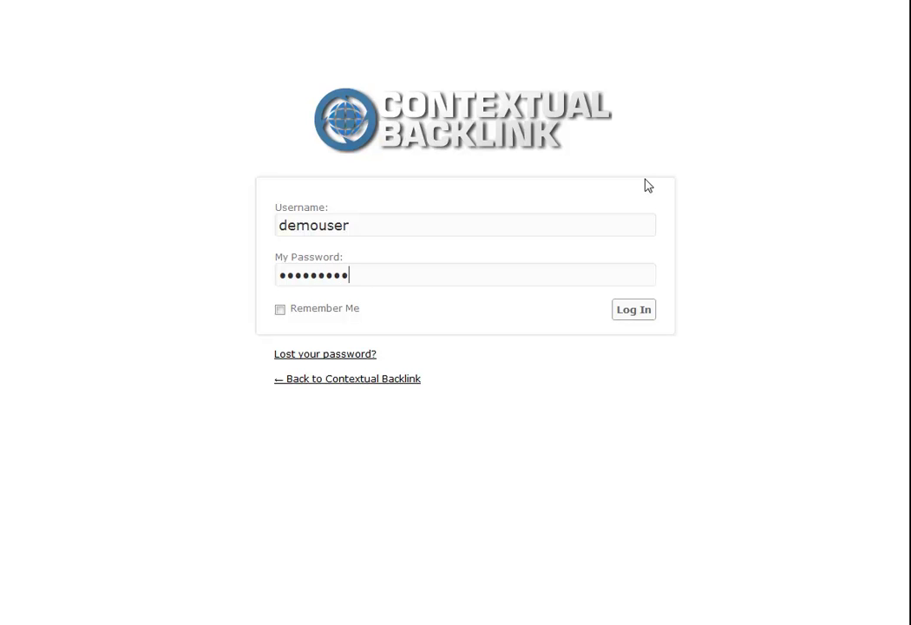
click(636, 316)
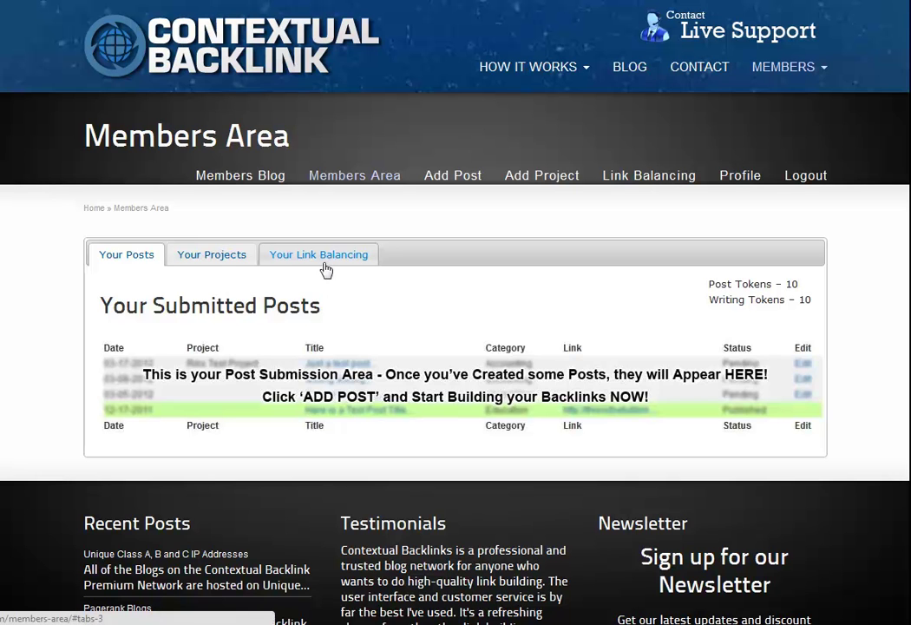
click(217, 262)
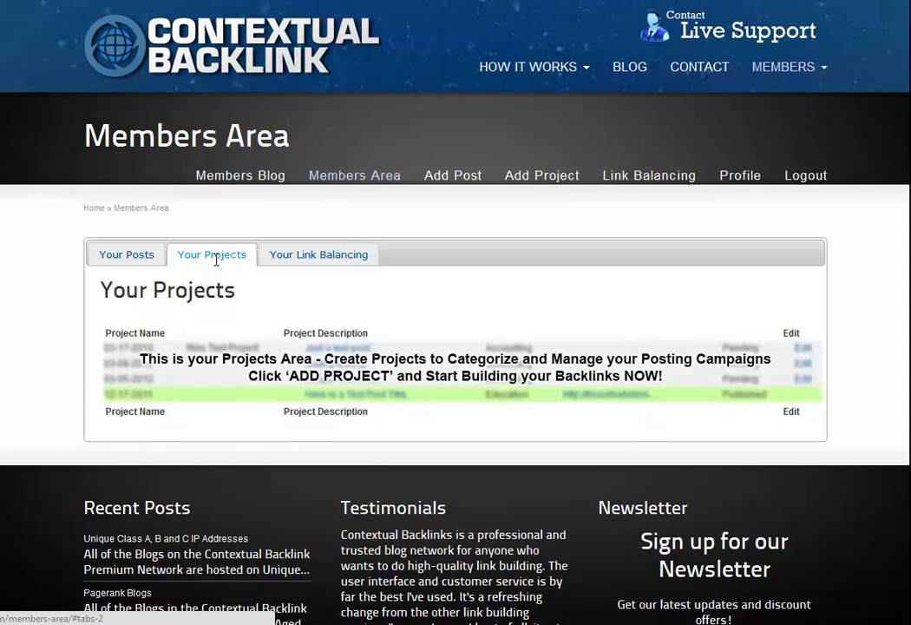
click(292, 256)
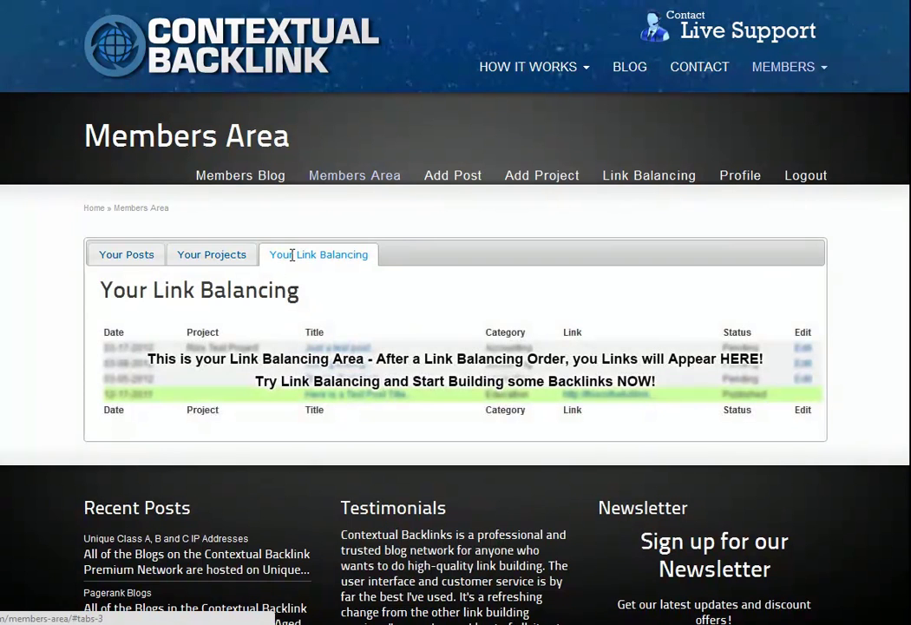
click(129, 254)
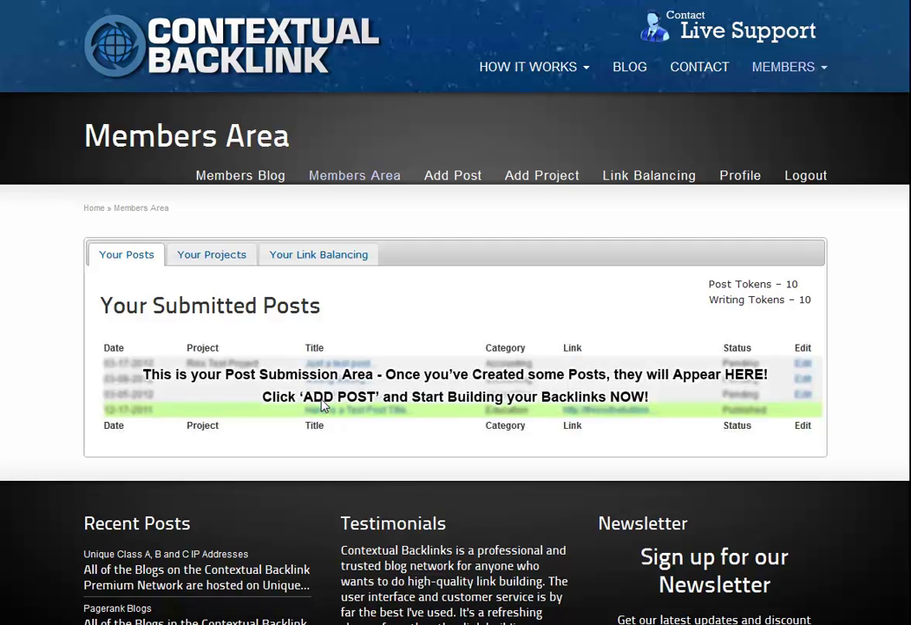
- Start a new post titled 'Jazz in the history of Atlanta' in the Travel category
click(437, 177)
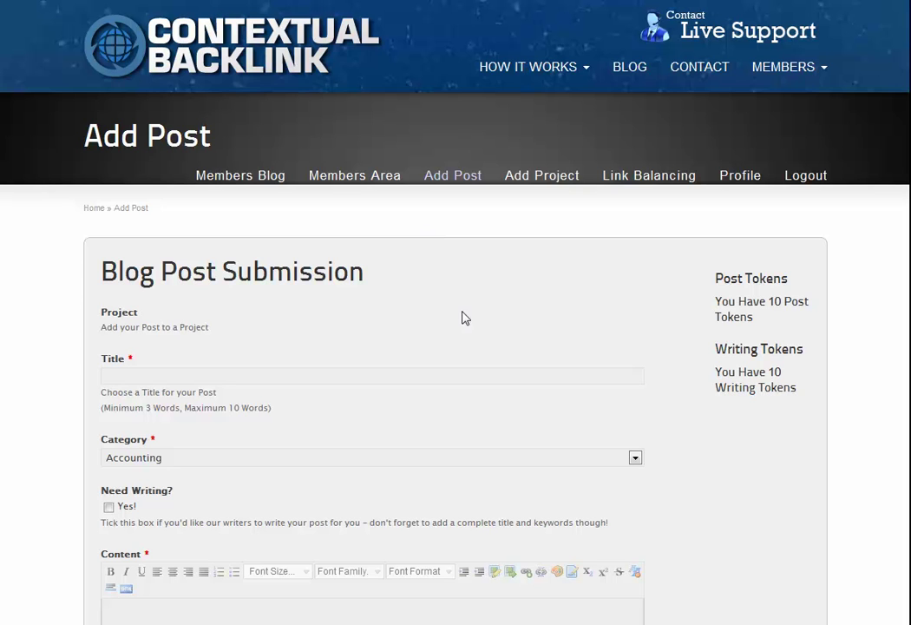
click(315, 375)
text(Jazz in the history of Atlanta)
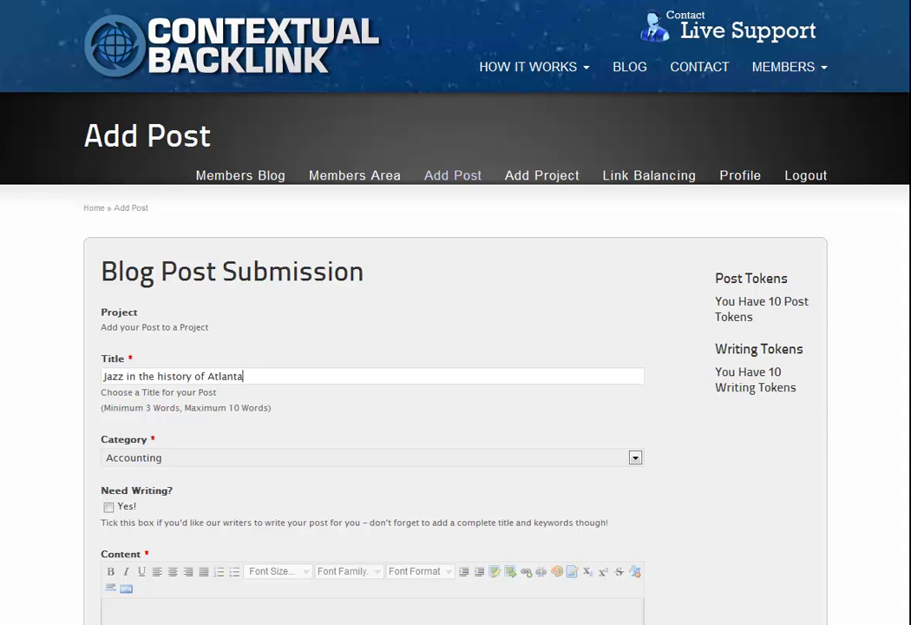
scroll(274, 433, down, 2)
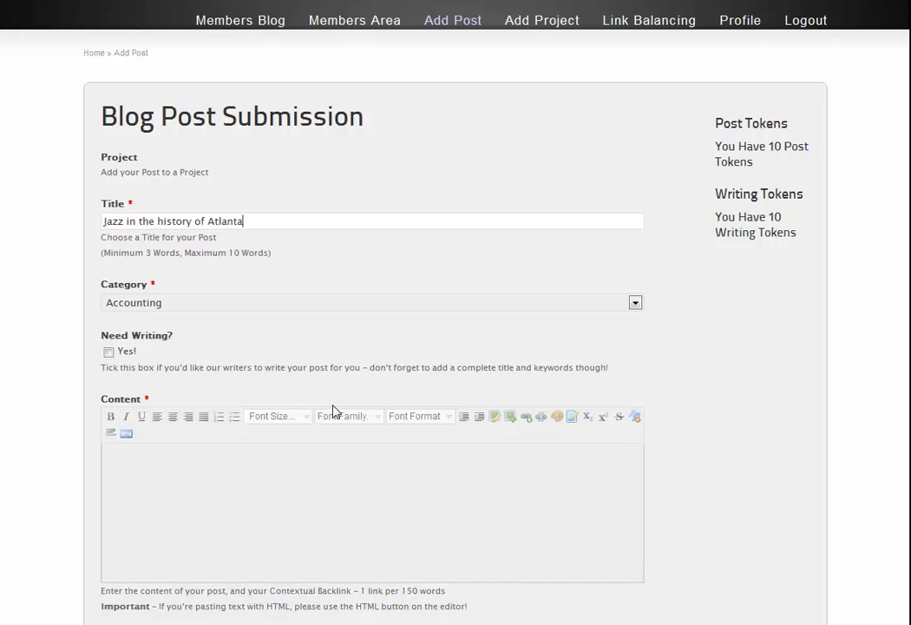
click(635, 303)
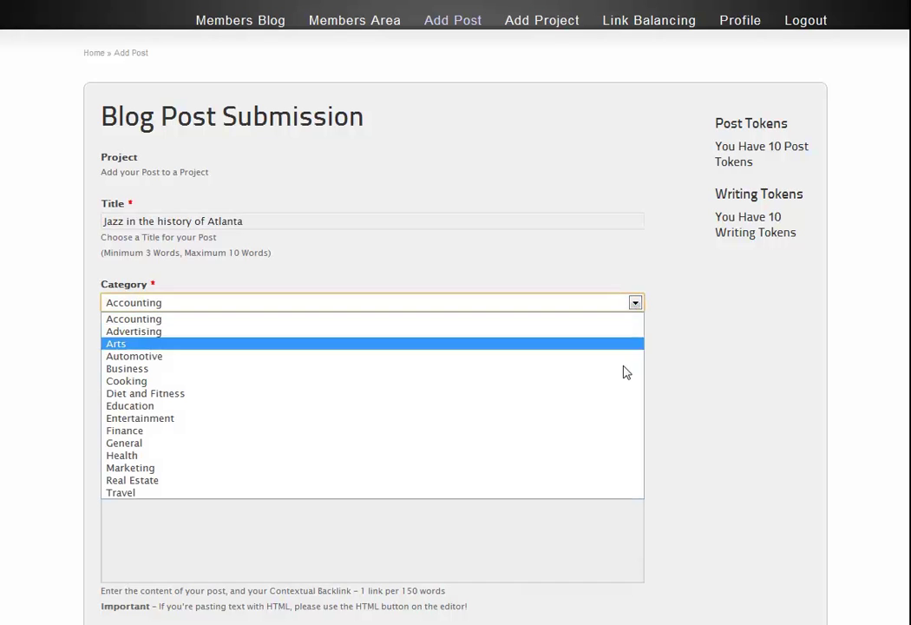
click(399, 493)
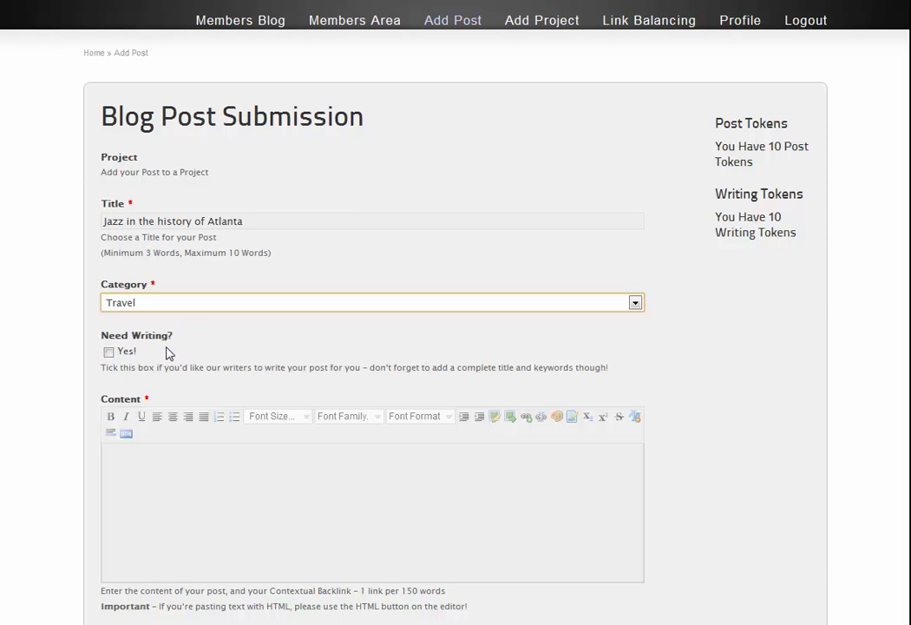
- Paste the Atlanta Jazz Festival article, add keywords 'Atlanta, Travel, Jazz', and submit
scroll(333, 366, down, 3)
click(301, 337)
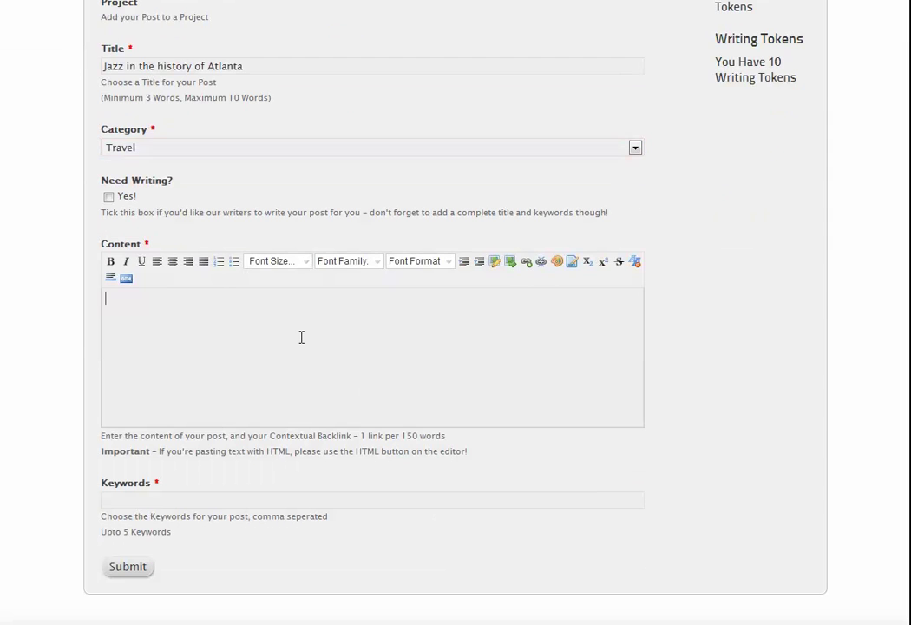
key(ctrl+v)
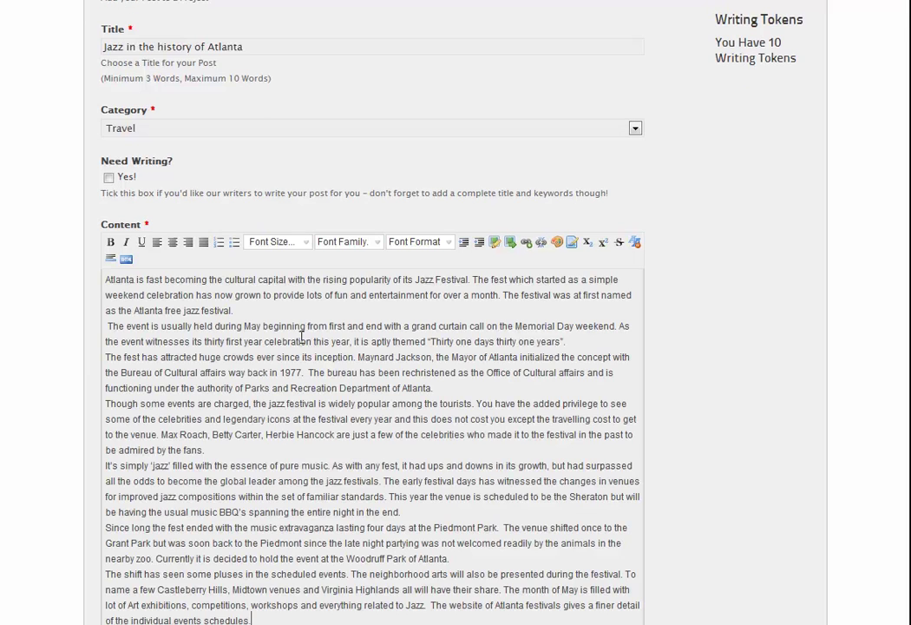
scroll(301, 336, down, 6)
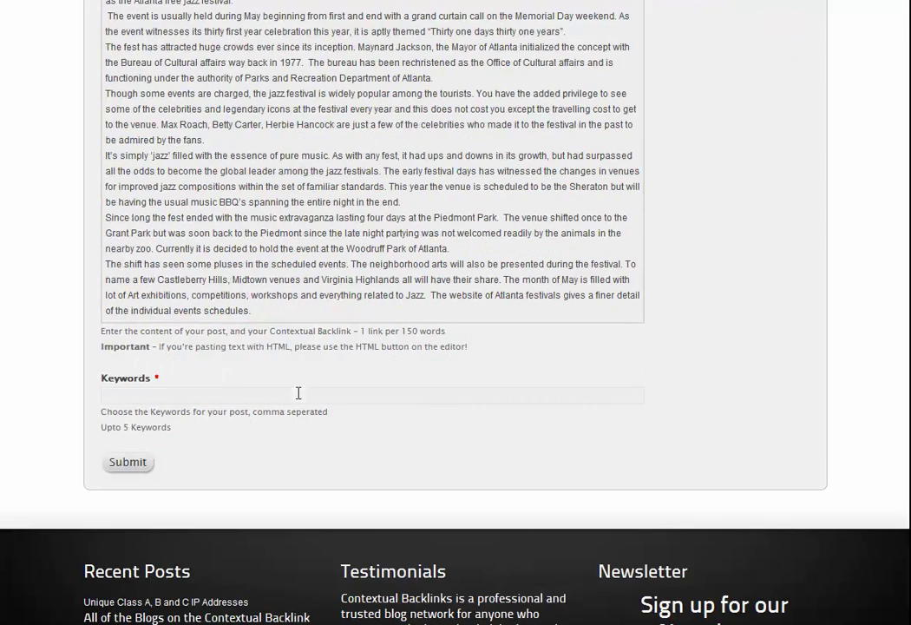
click(296, 390)
text(At)
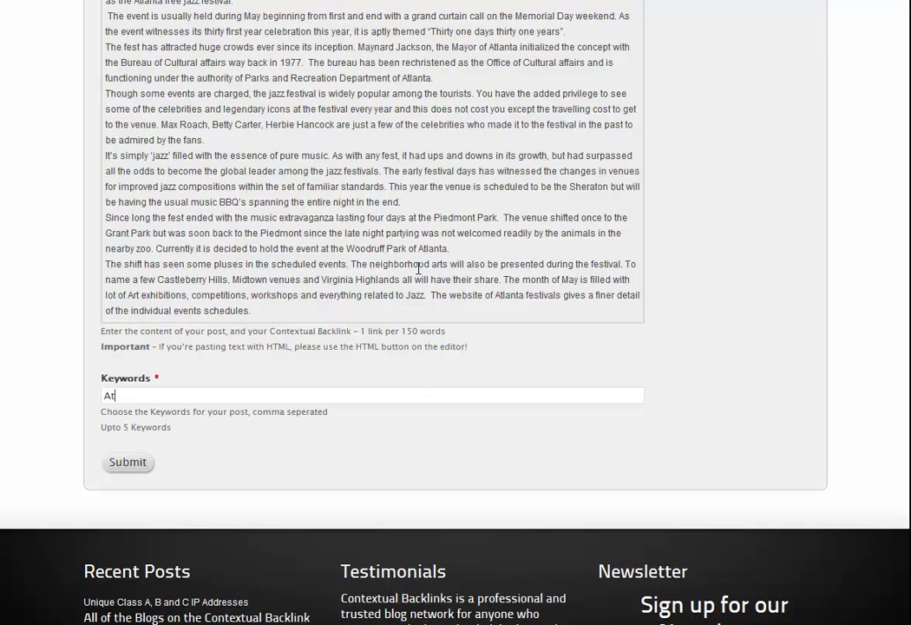
text(lanta, Travel, Jazz)
scroll(412, 313, up, 10)
scroll(347, 373, down, 10)
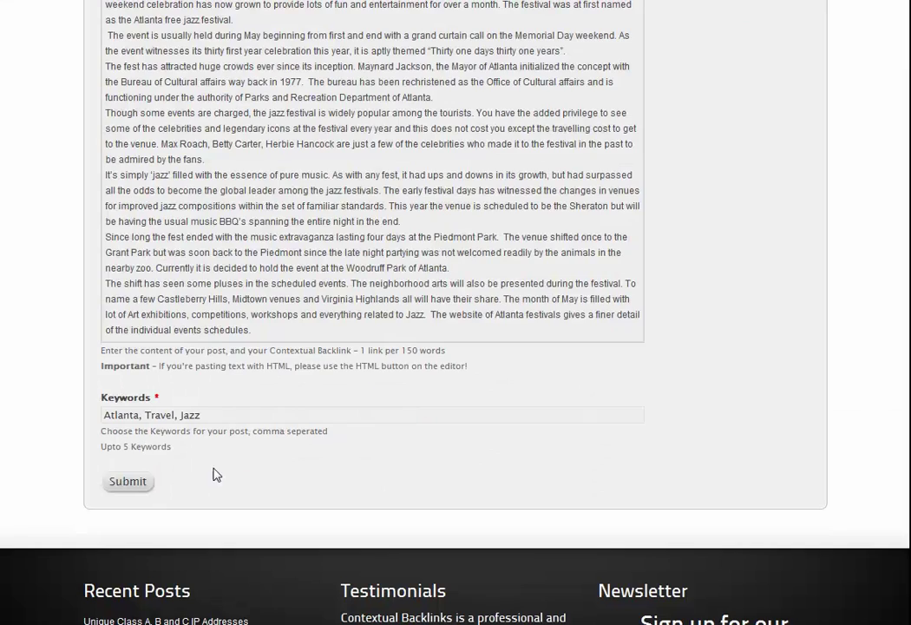
click(132, 481)
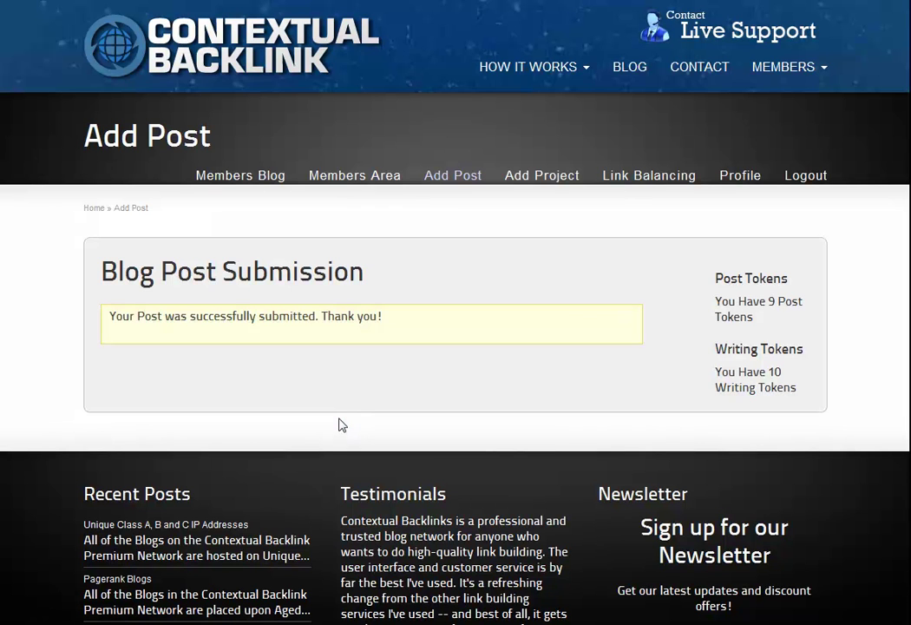
- Back in the Members Area, review the Jazz post's details in its View dialog, then close it
click(343, 185)
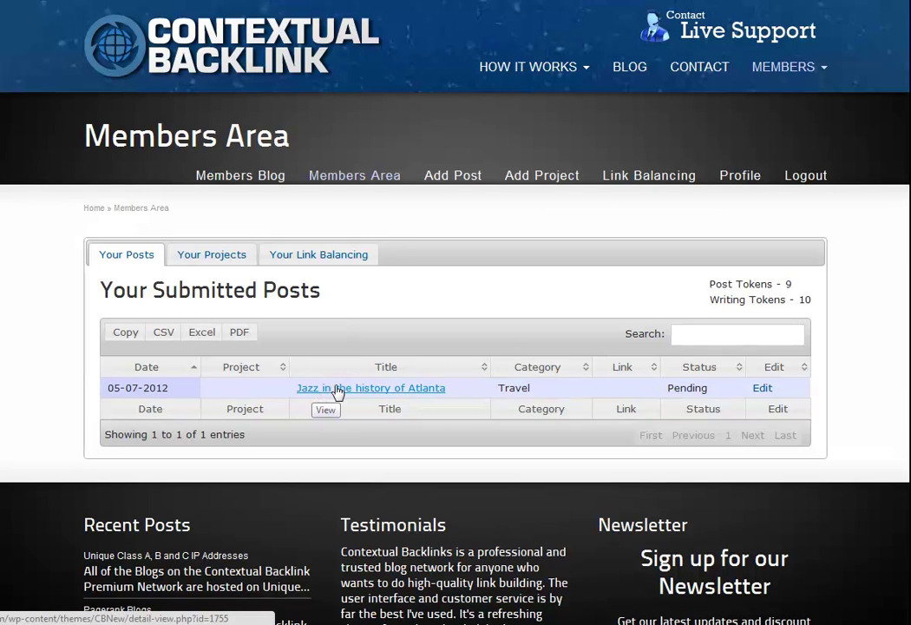
click(338, 392)
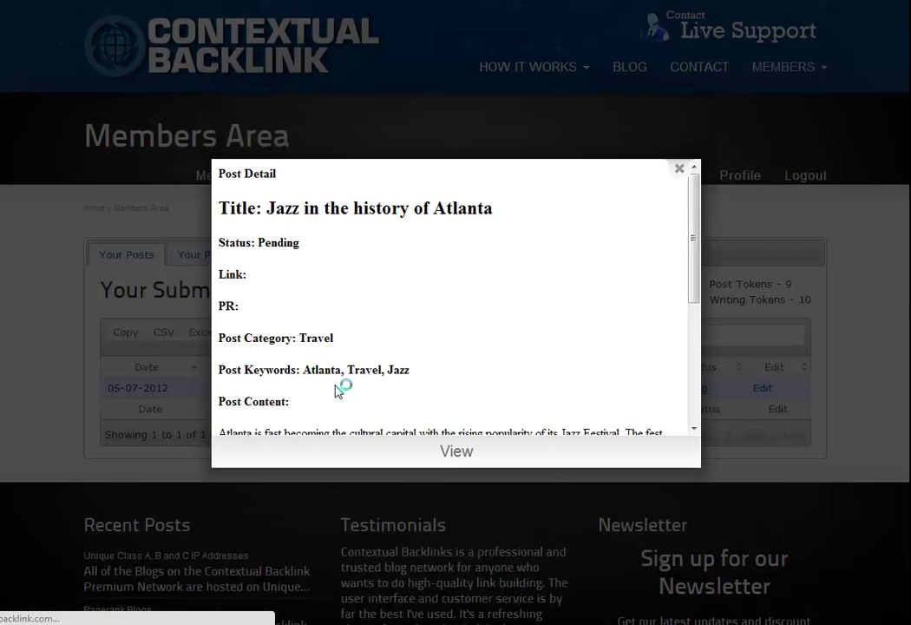
scroll(351, 270, down, 5)
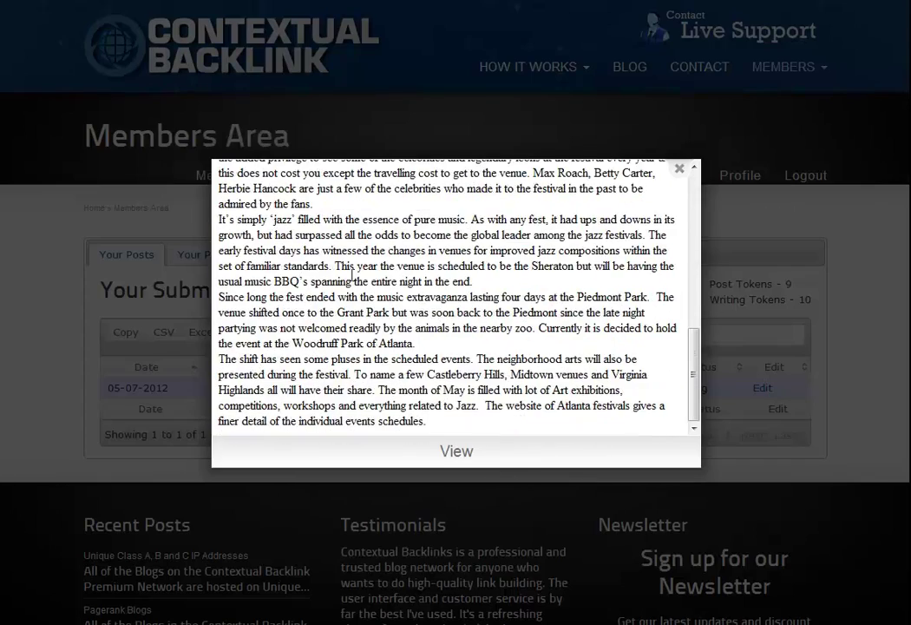
scroll(352, 276, down, 2)
scroll(350, 278, up, 10)
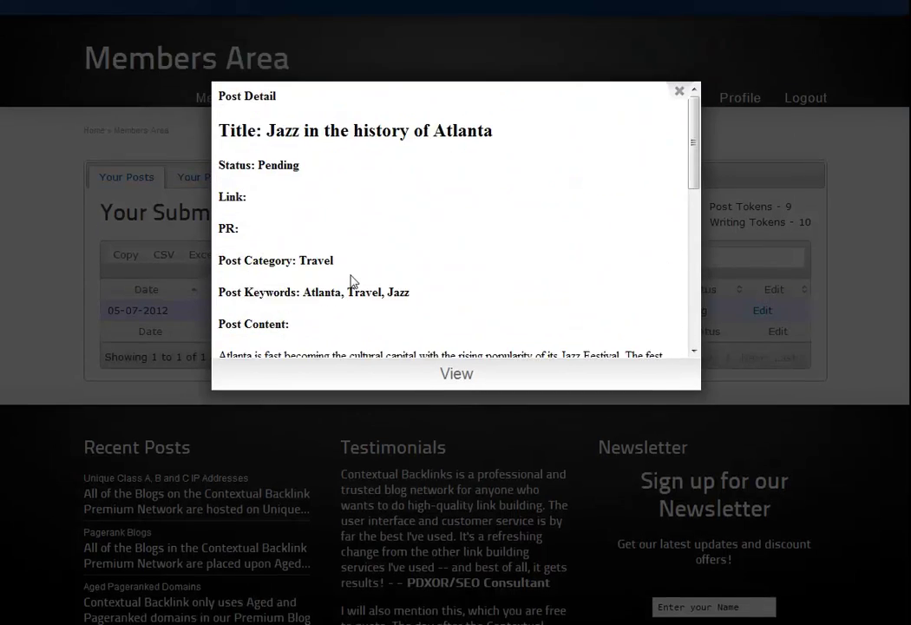
scroll(351, 280, up, 2)
click(680, 171)
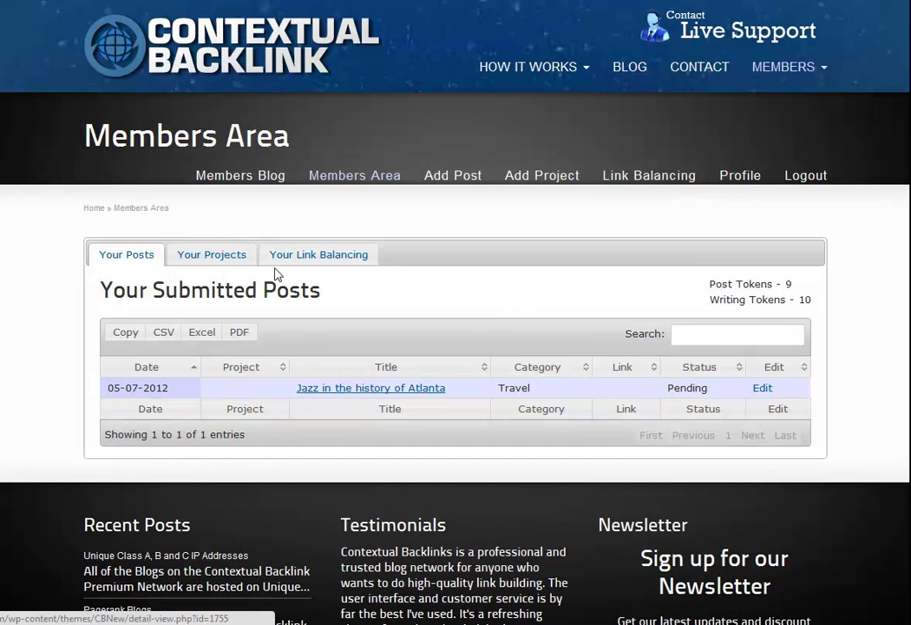
- Look over the Your Projects and Your Posts lists, then bring up the Add Project form
click(242, 262)
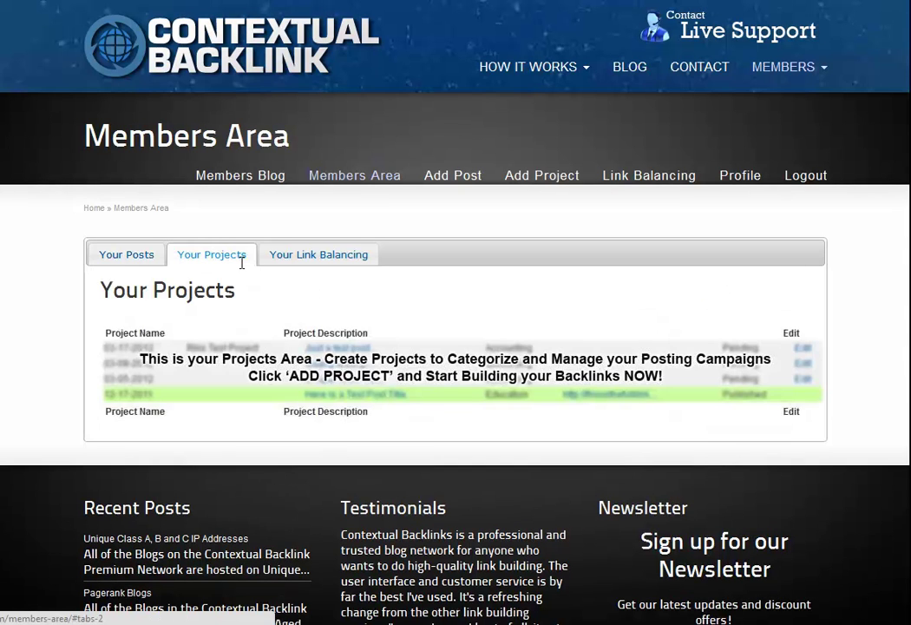
click(143, 257)
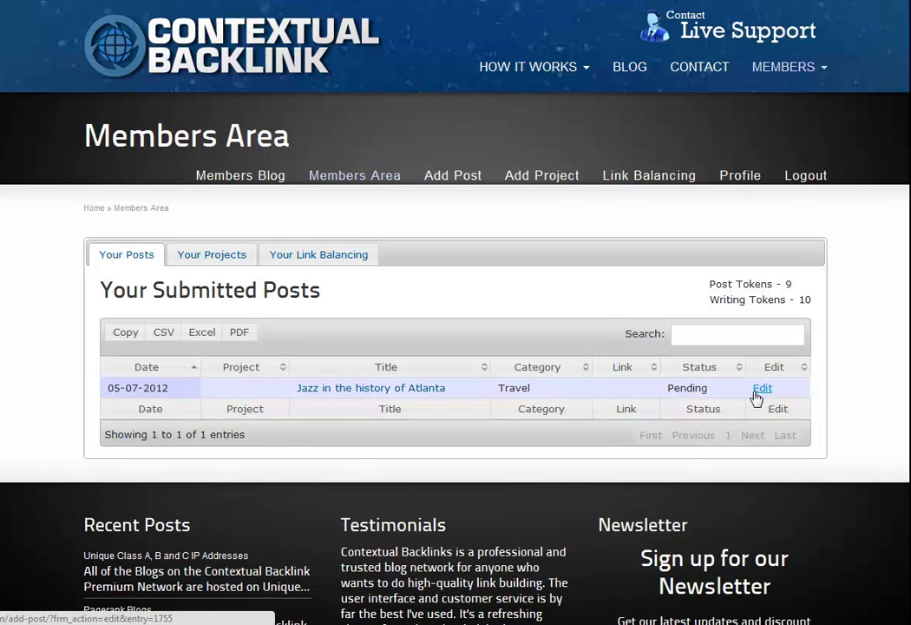
click(217, 260)
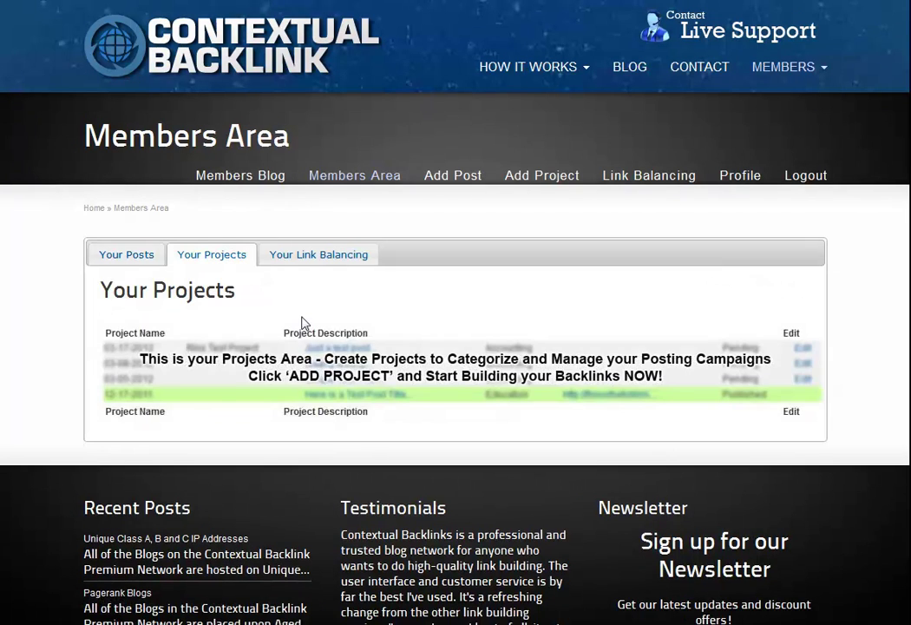
click(528, 189)
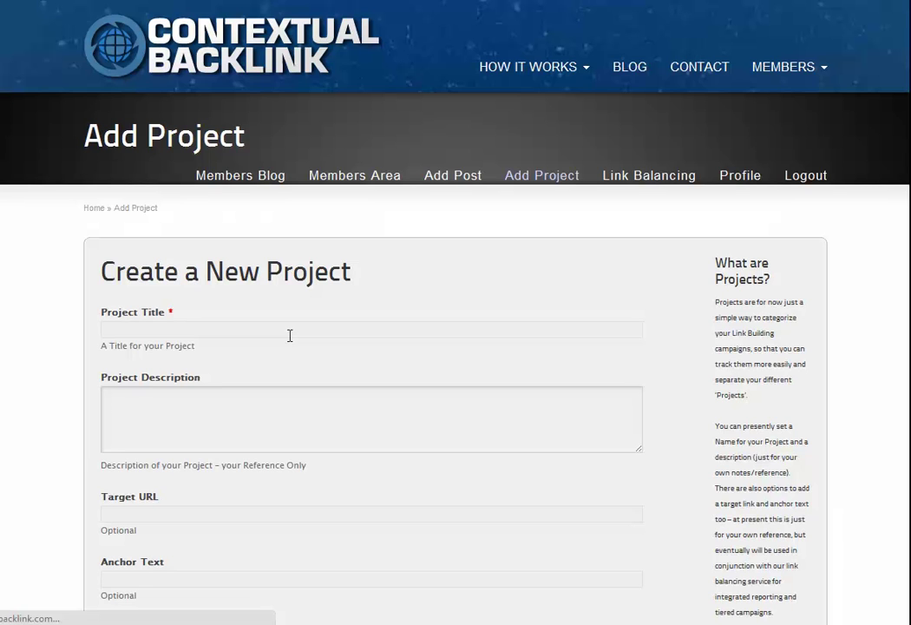
- Create project 'Atlanta Travel' described 'All Atlanta Travel Projects', leaving URL and anchor text blank
click(311, 332)
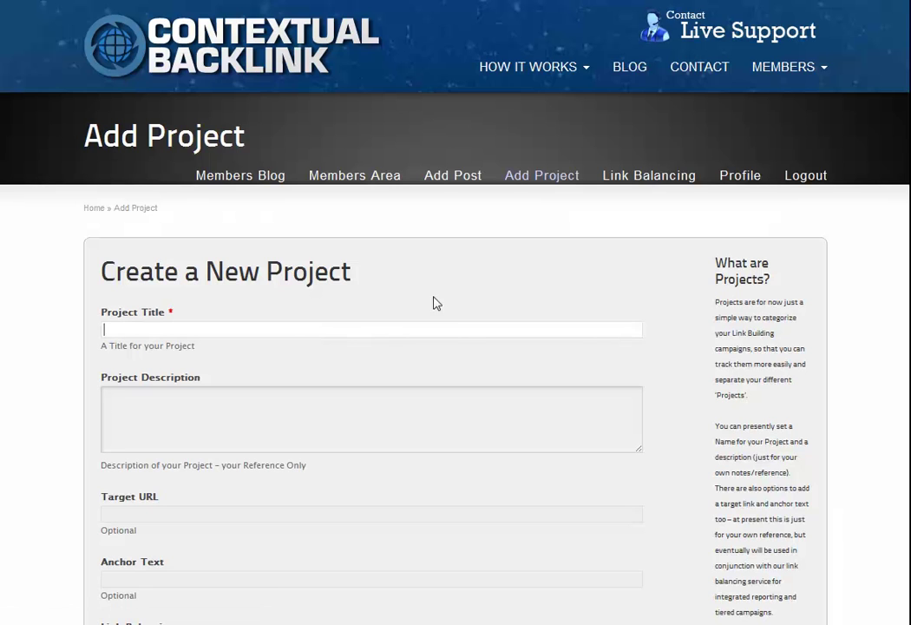
text(Atlanta Ter)
key(BackSpace)
key(BackSpace)
text(ravel)
key(Tab)
text(All At)
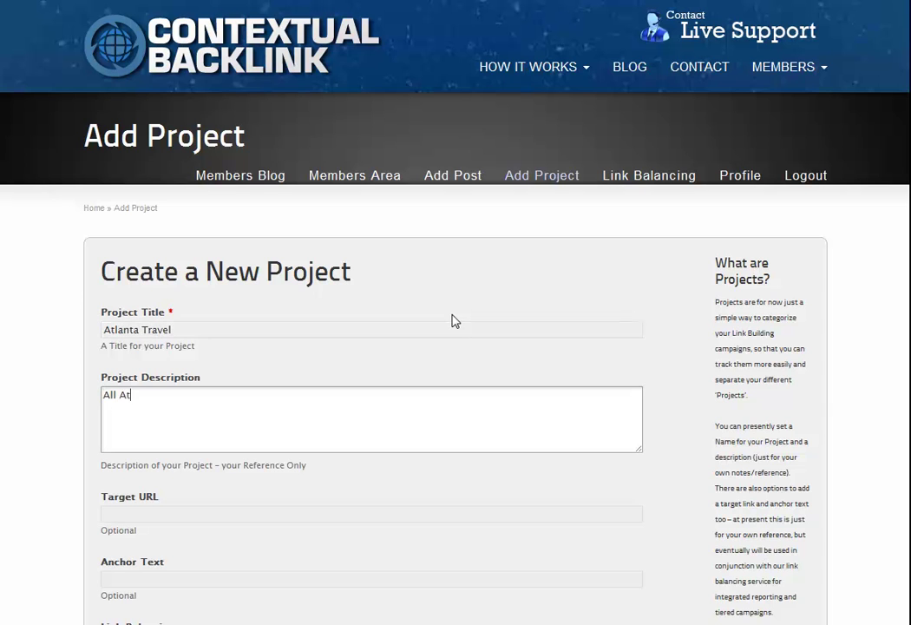
text(lanta Travel Projects)
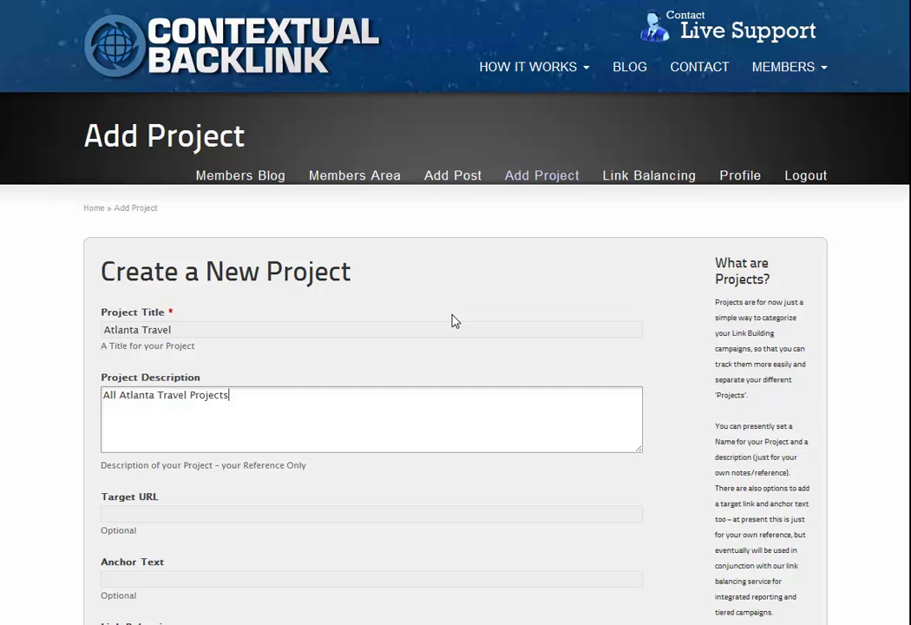
scroll(451, 320, down, 2)
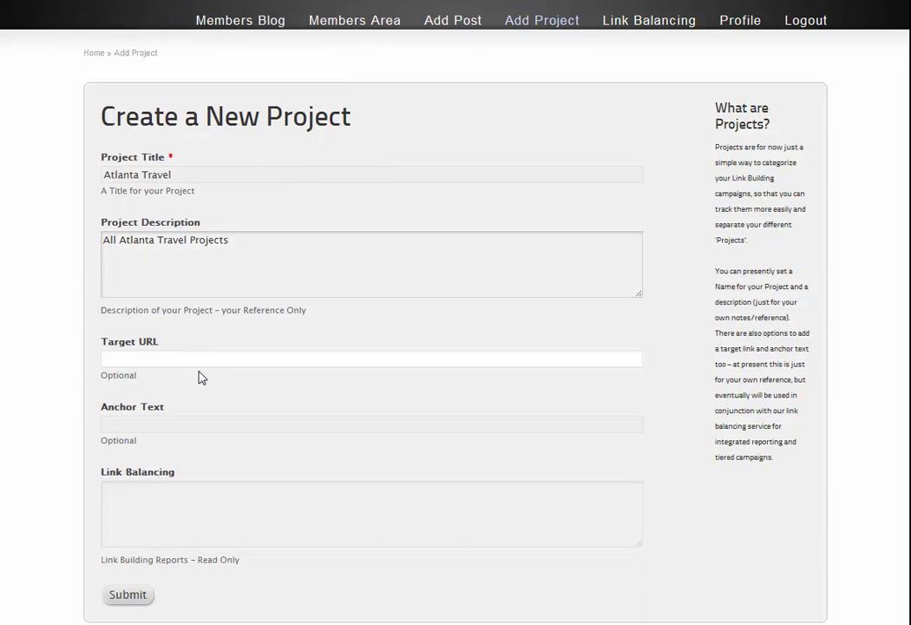
click(206, 422)
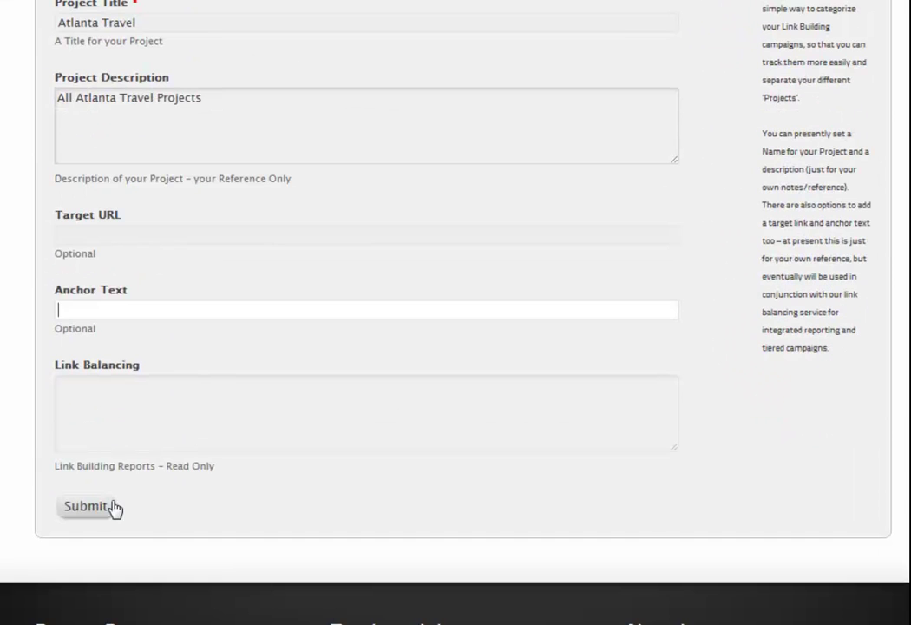
click(109, 506)
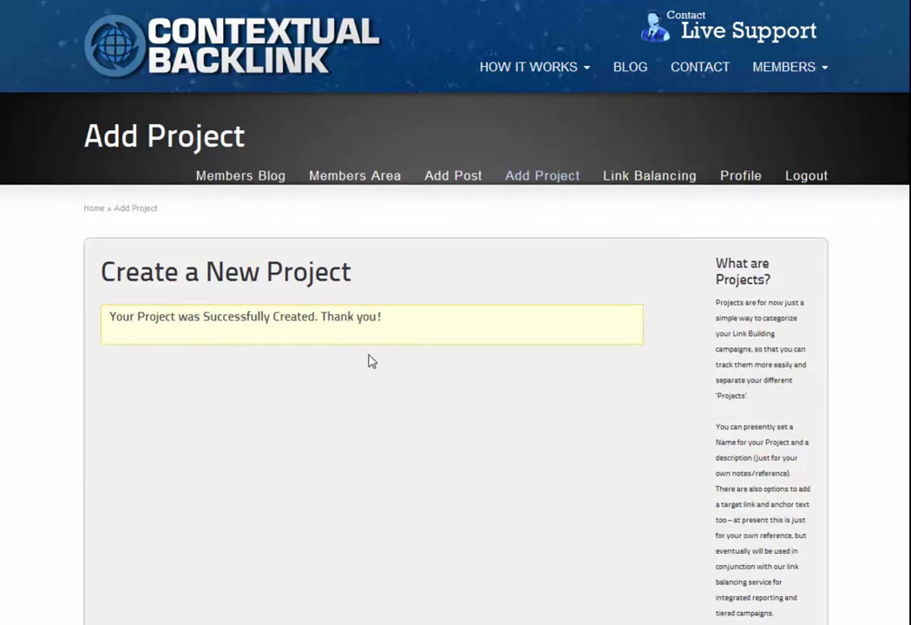
click(359, 178)
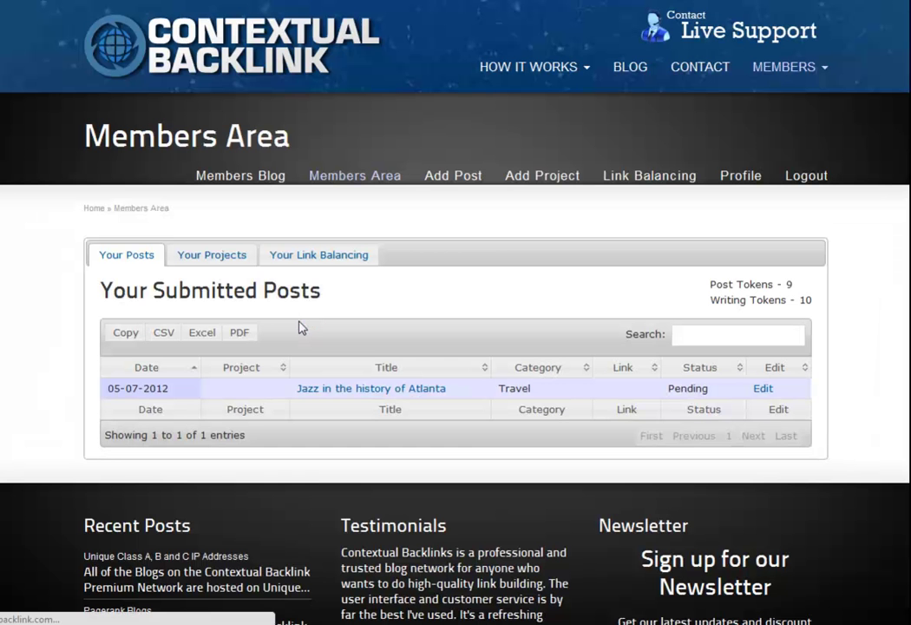
- Confirm Atlanta Travel appears under Your Projects, then edit the Jazz in the history of Atlanta post
click(217, 263)
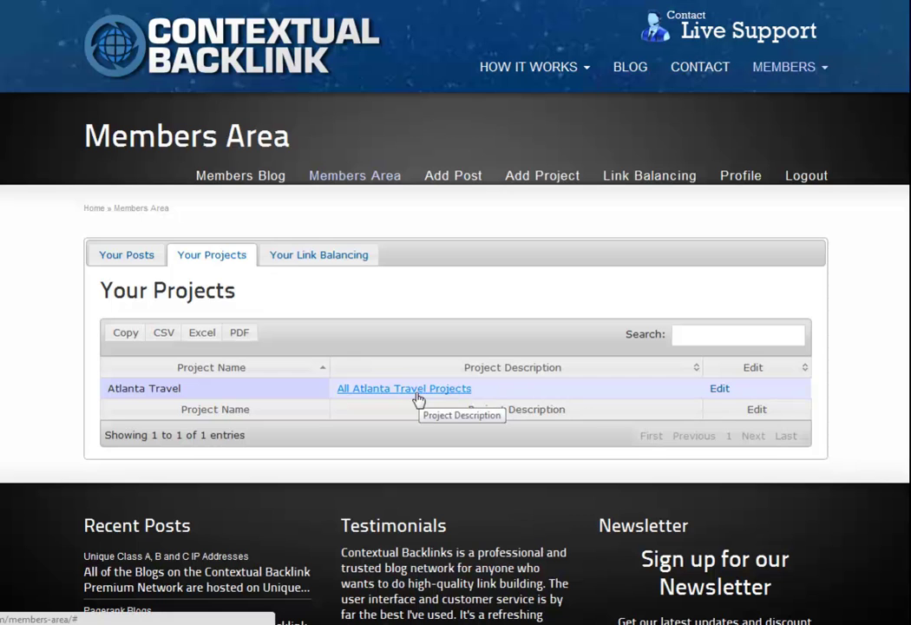
click(153, 256)
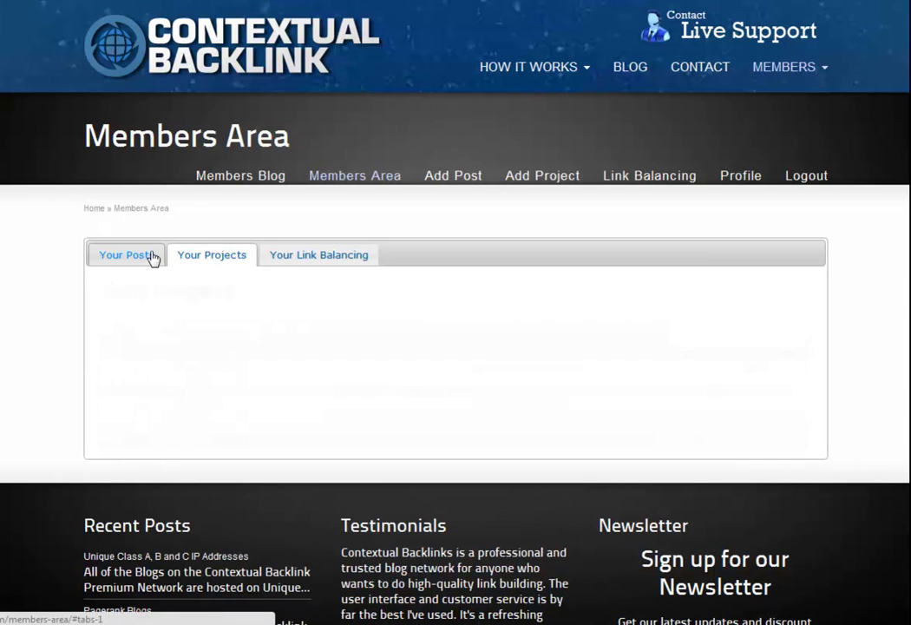
click(762, 390)
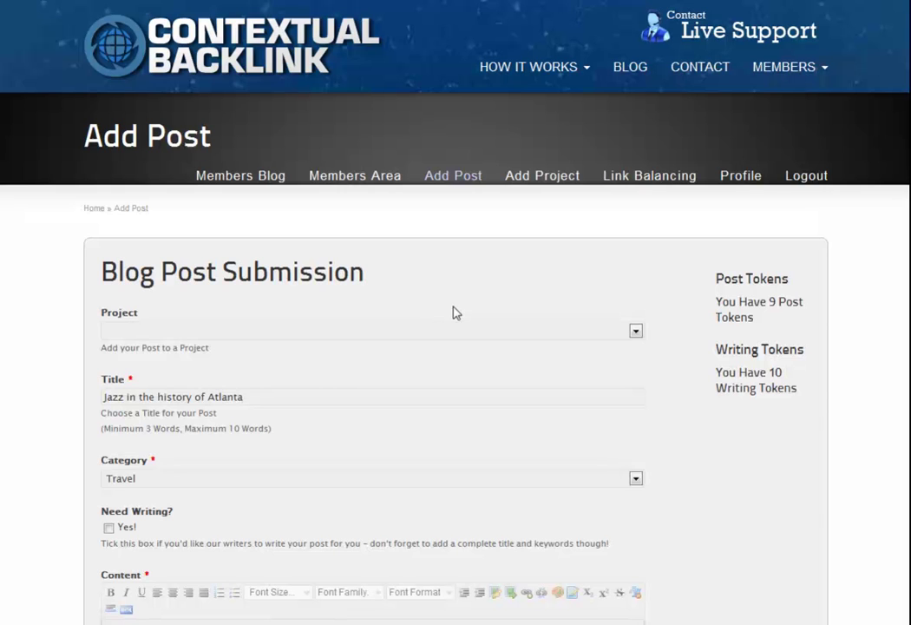
- Set the Jazz post's Project to Atlanta Travel and update it
click(635, 330)
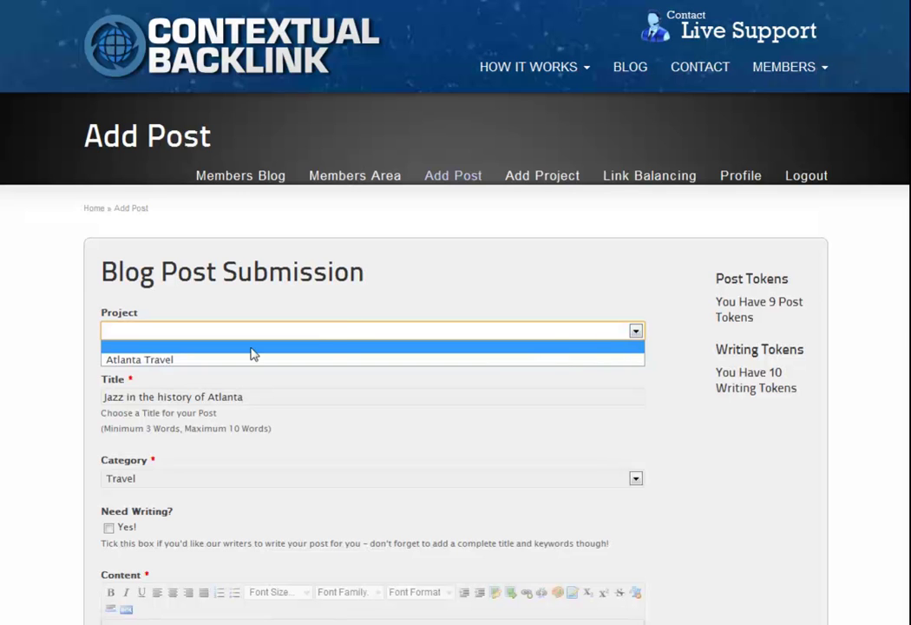
click(162, 360)
scroll(104, 287, down, 3)
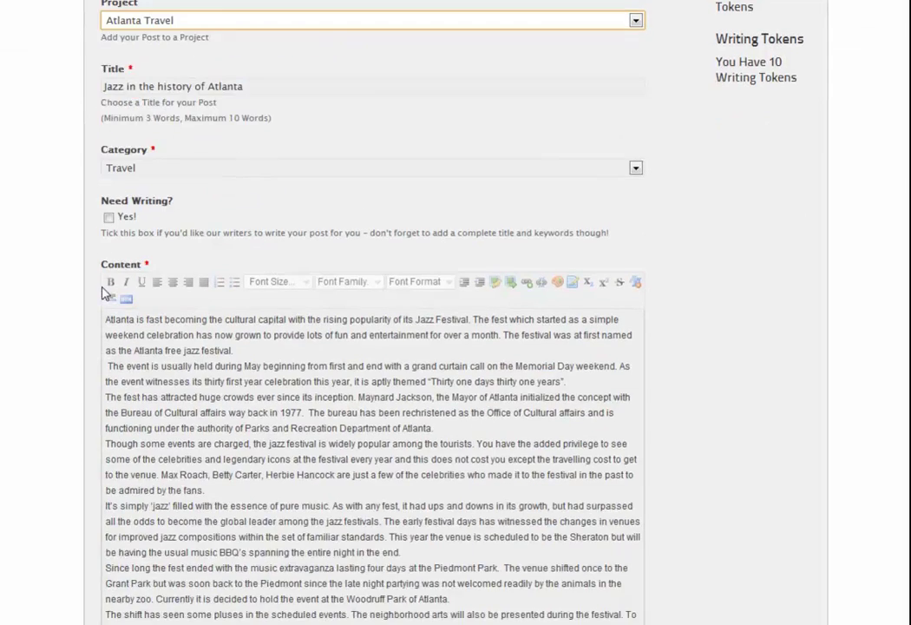
scroll(104, 293, down, 5)
click(130, 347)
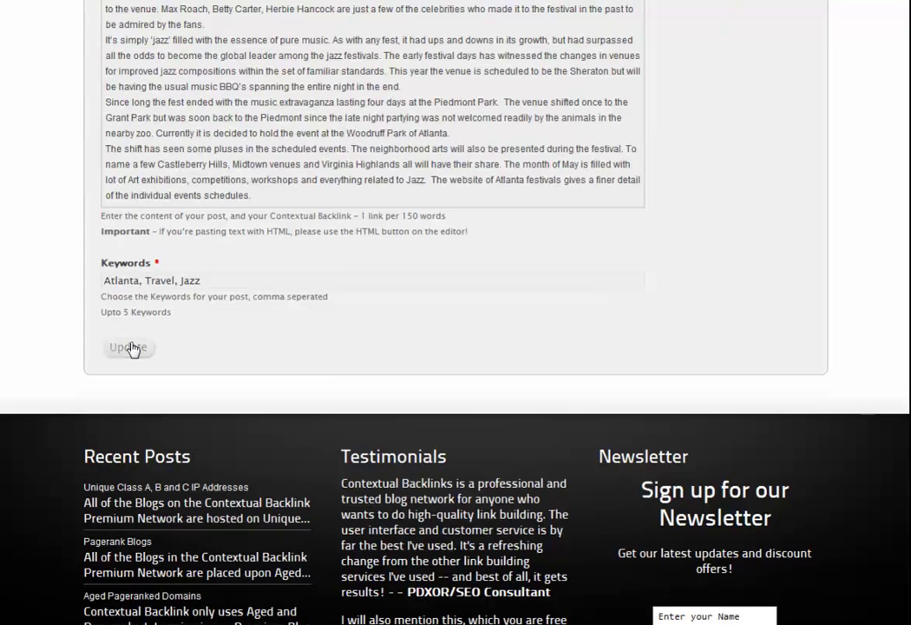
scroll(326, 374, up, 8)
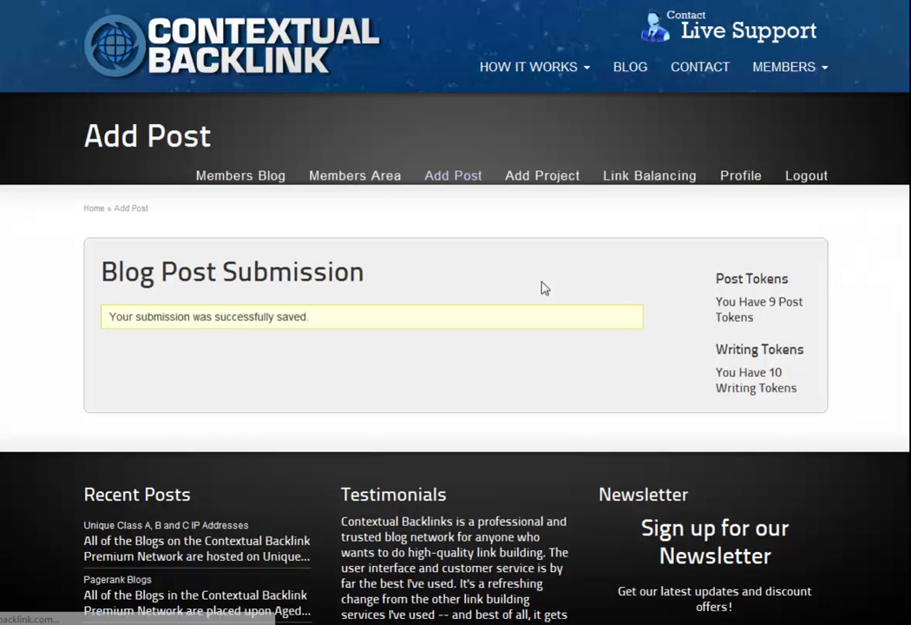
click(373, 184)
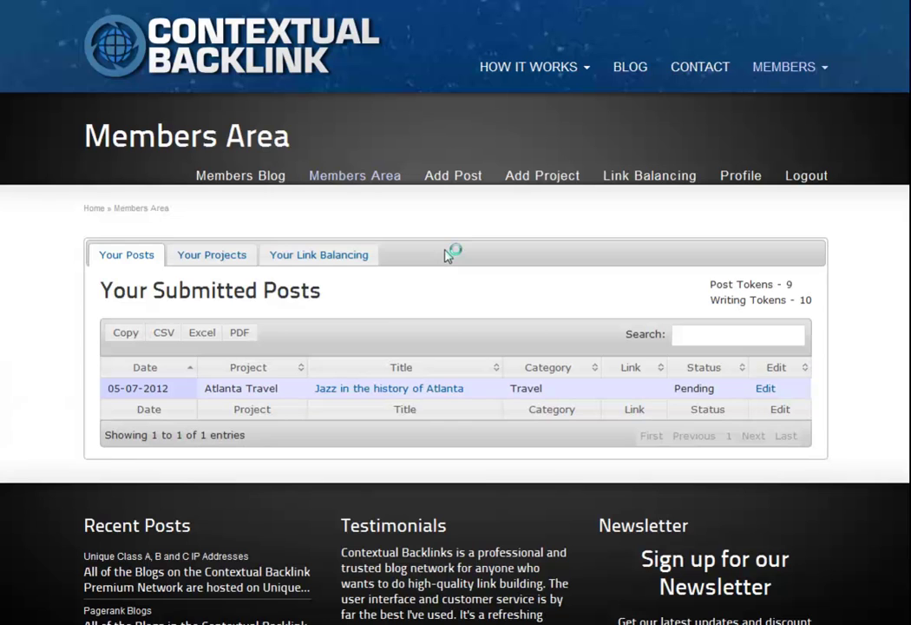
- Highlight the Jazz post's Atlanta Travel project and Pending status in the posts table
drag(206, 388, 279, 389)
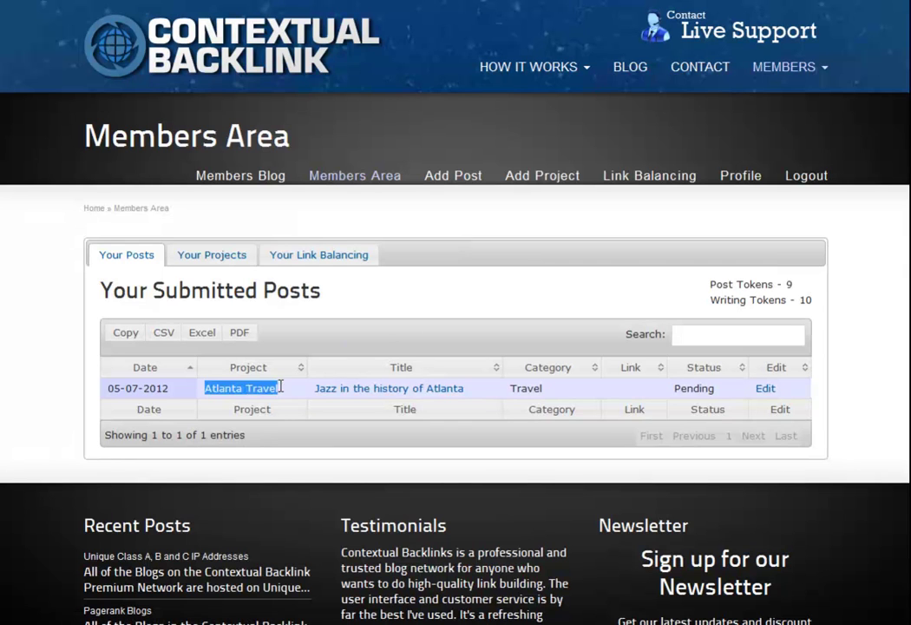
click(413, 323)
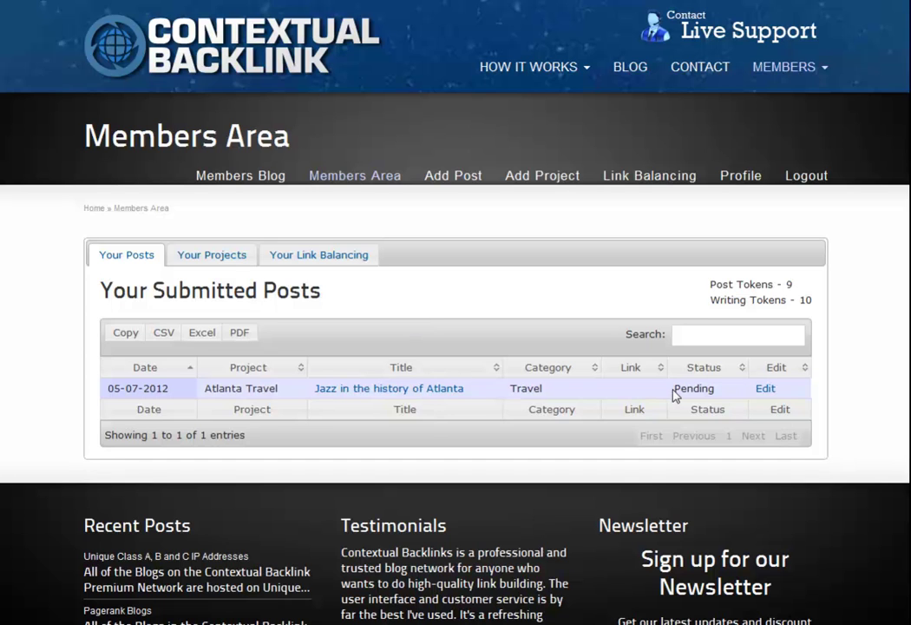
drag(675, 388, 715, 386)
click(562, 348)
- Start an Atlanta Travel post titled 'Cannery Row a picnic spot for all ages' in the Travel category
click(454, 184)
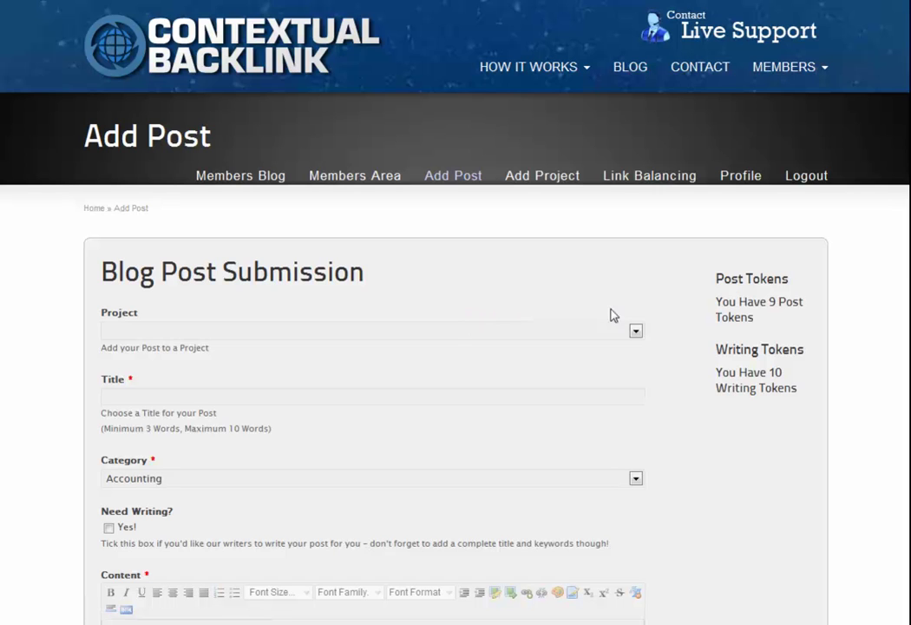
click(634, 335)
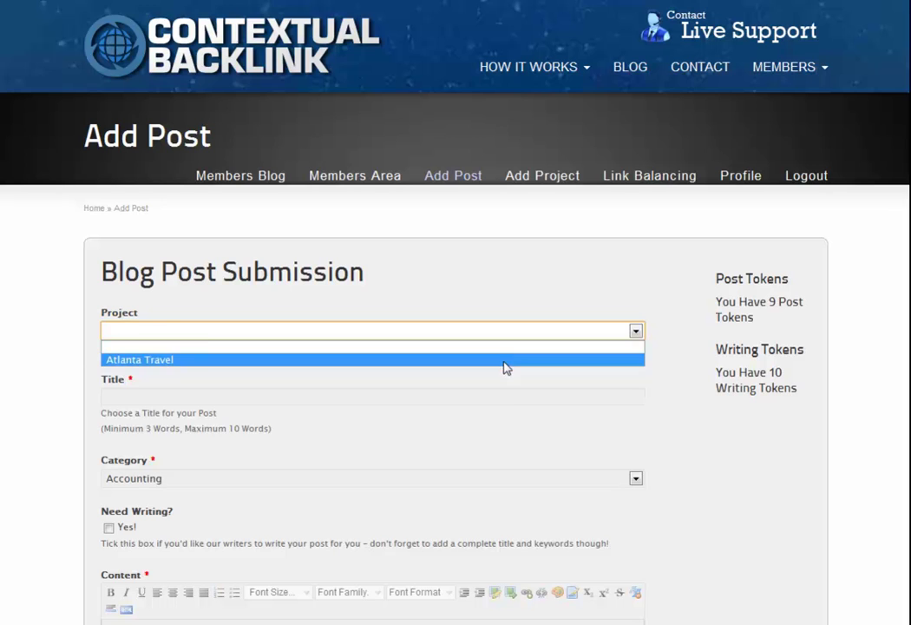
click(507, 368)
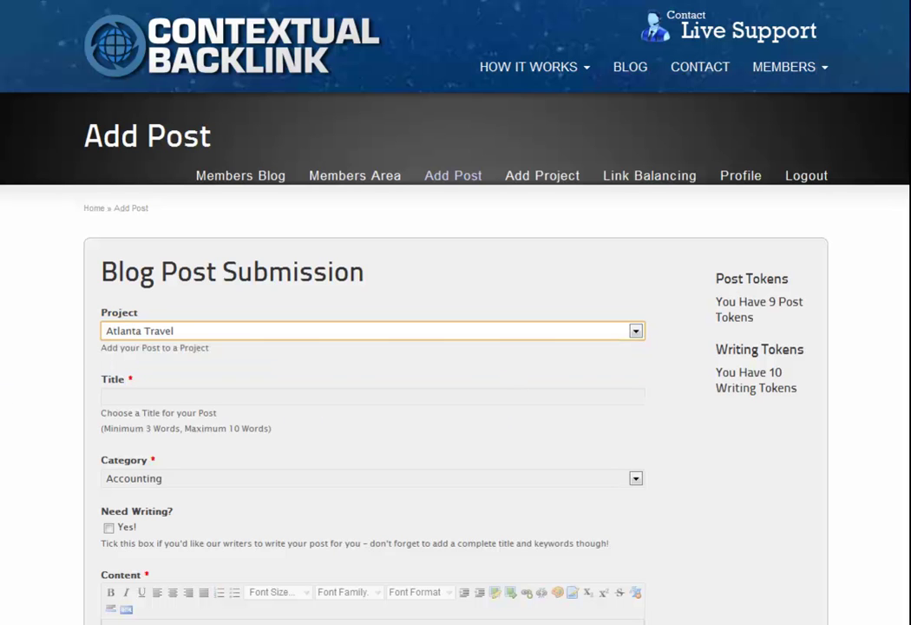
click(176, 395)
text(Cannery Row a picnic spot for all ages)
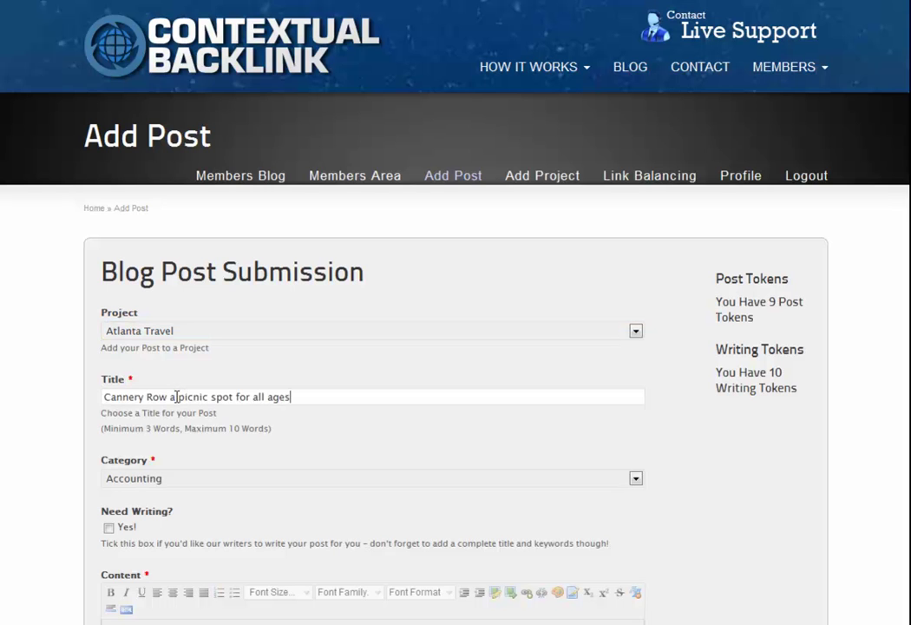
click(635, 481)
click(450, 469)
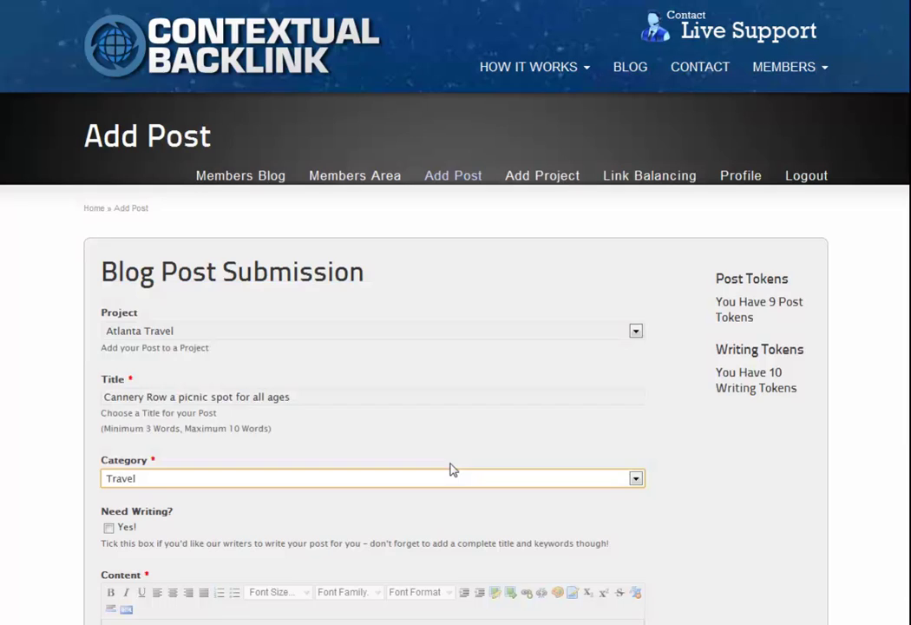
- Paste the Cannery Row article, add keywords 'Atlanta, Travel, Pizza', and submit
scroll(642, 352, down, 4)
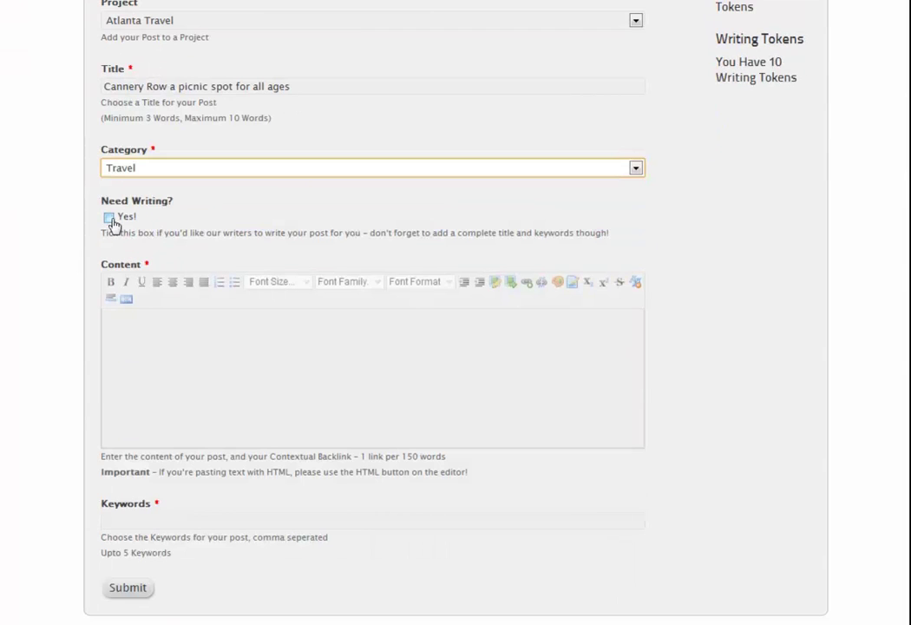
click(253, 339)
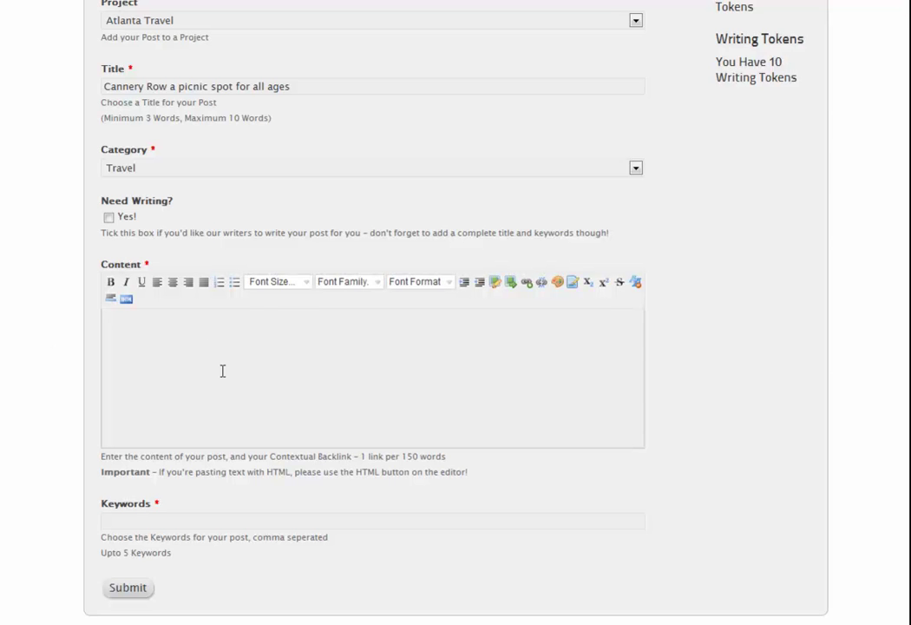
key(ctrl+v)
scroll(222, 372, down, 2)
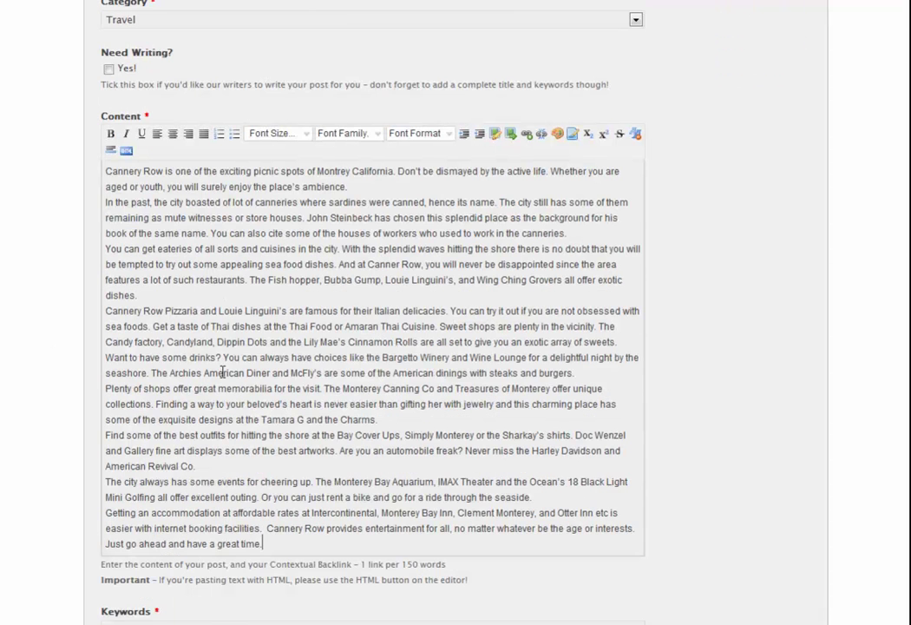
scroll(223, 371, down, 3)
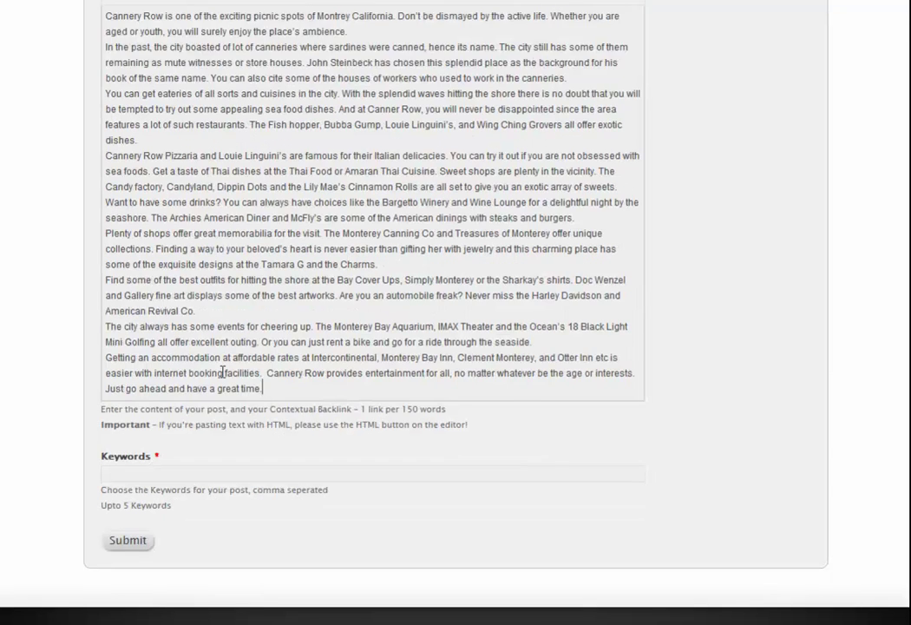
click(229, 392)
text(Atlanta, Tr)
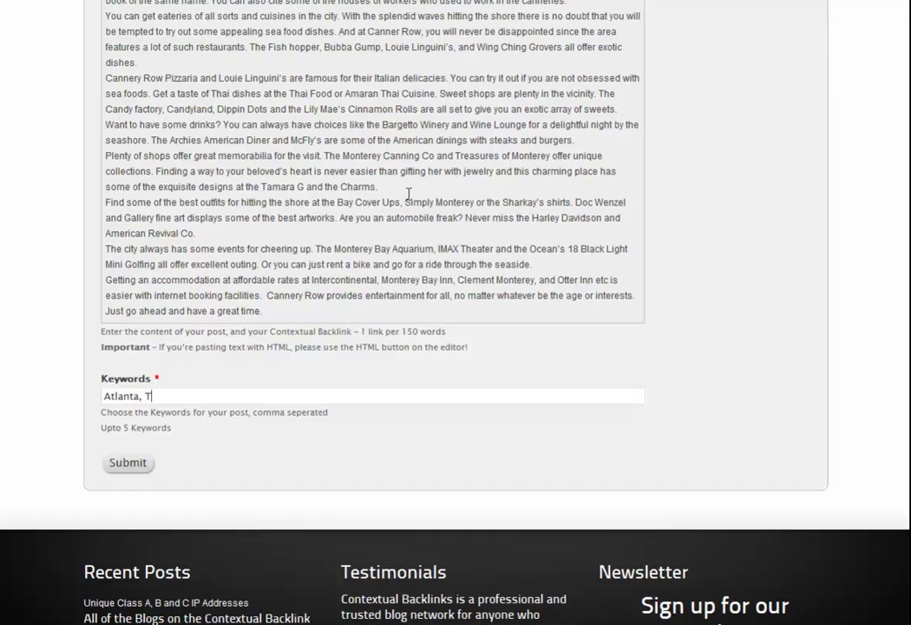
text(avel, Pizza)
click(135, 465)
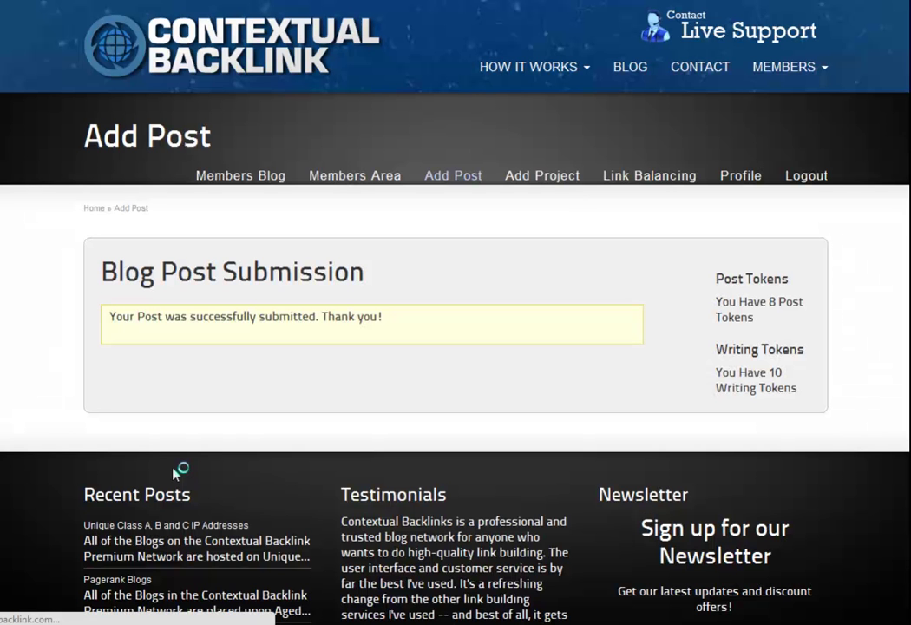
- Check the two Pending Atlanta Travel posts in Members Area, then begin a new post submission
click(356, 195)
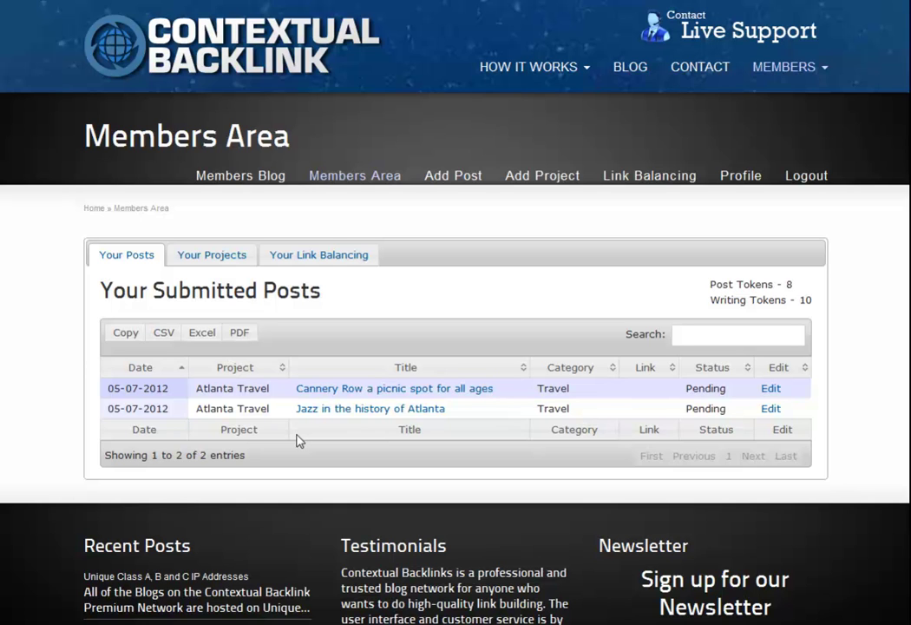
click(451, 184)
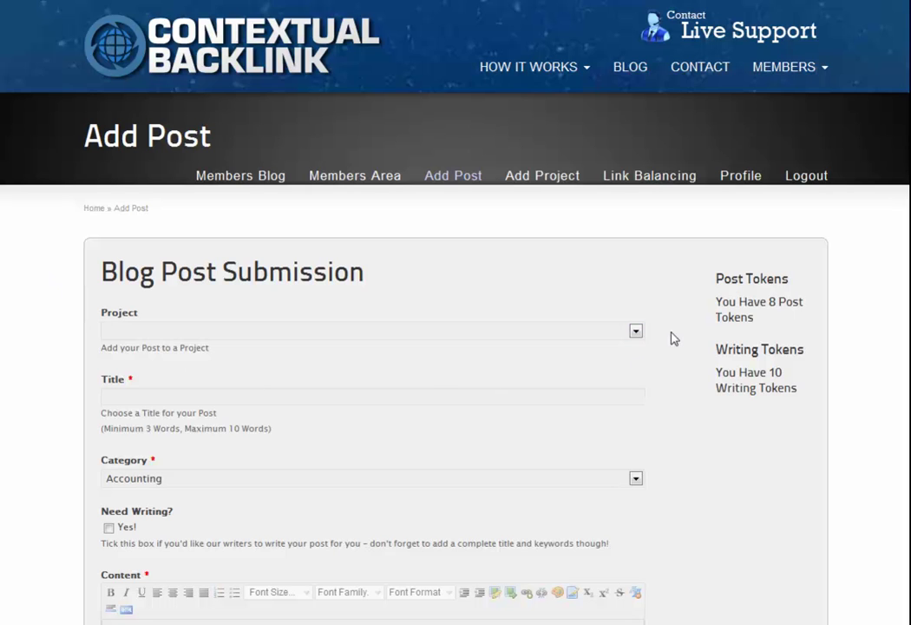
- Start the Atlanta Travel post 'Best places to dine in Atlanta, GA' in category Travel, requesting the writing service
click(635, 331)
click(443, 361)
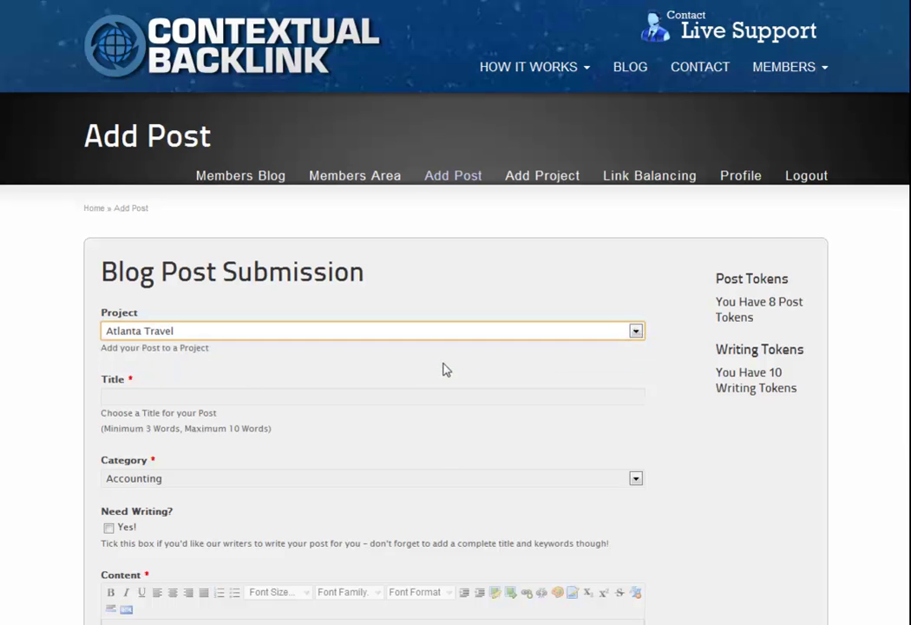
scroll(444, 368, down, 1)
click(215, 319)
text(Best places to dine in Atlanta, GA)
scroll(245, 348, down, 2)
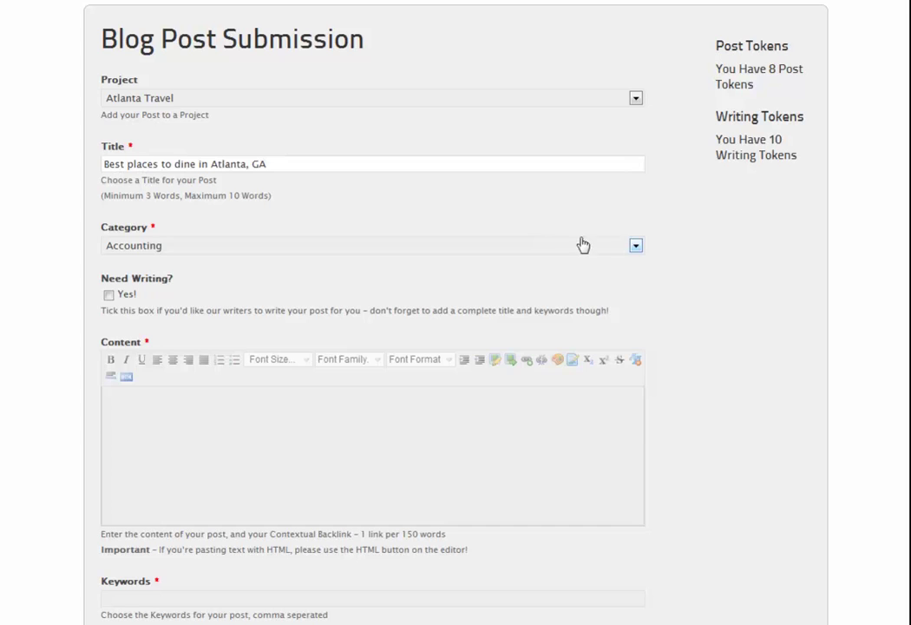
click(635, 246)
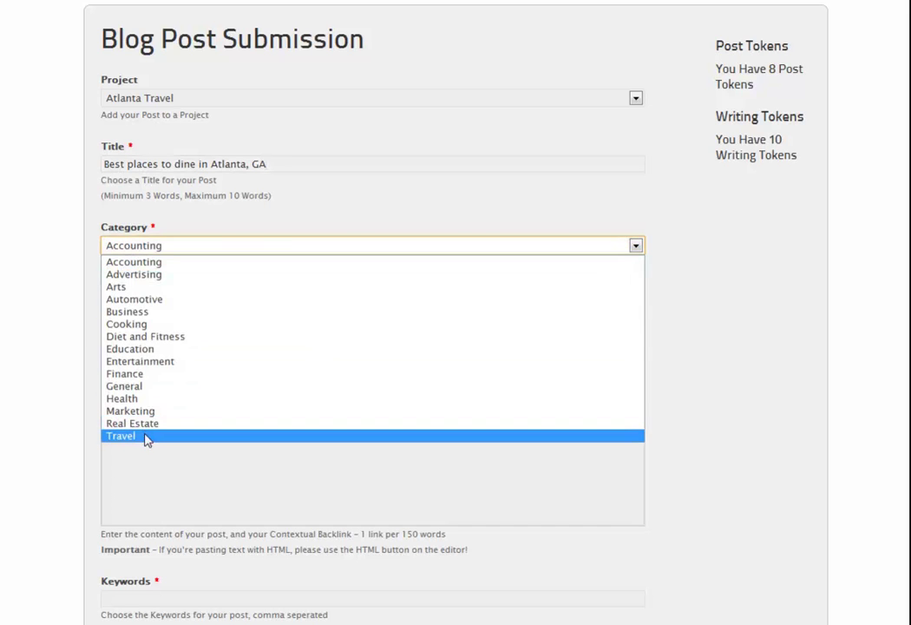
click(147, 435)
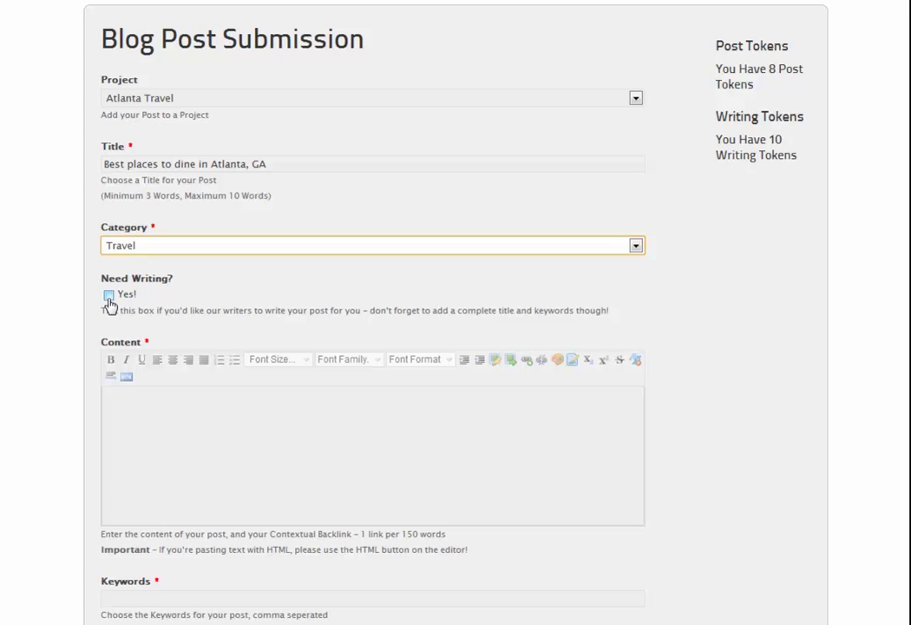
click(109, 297)
click(108, 295)
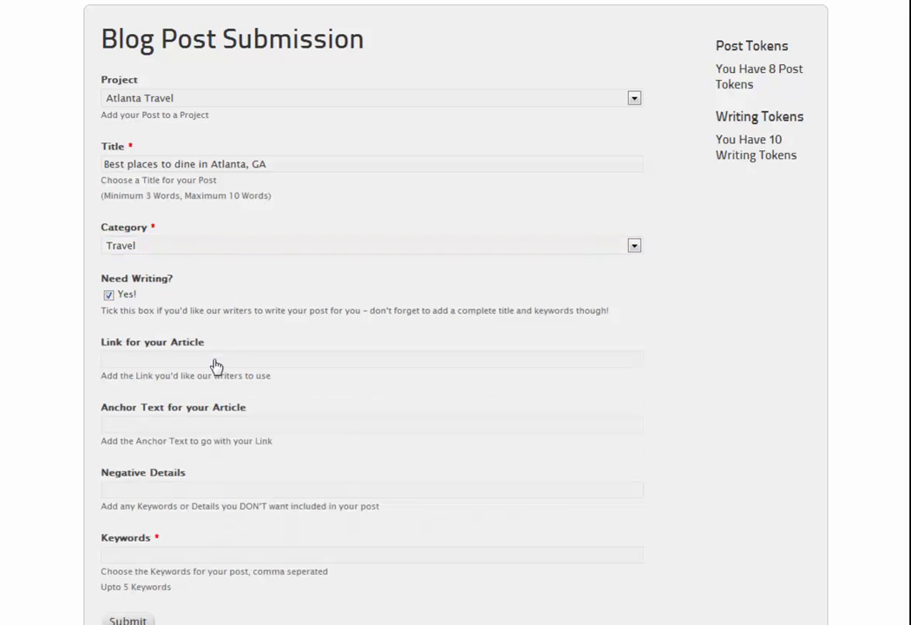
- Enter the atlantatravel.com article link and the anchor text 'Atlanta Trave'
click(216, 362)
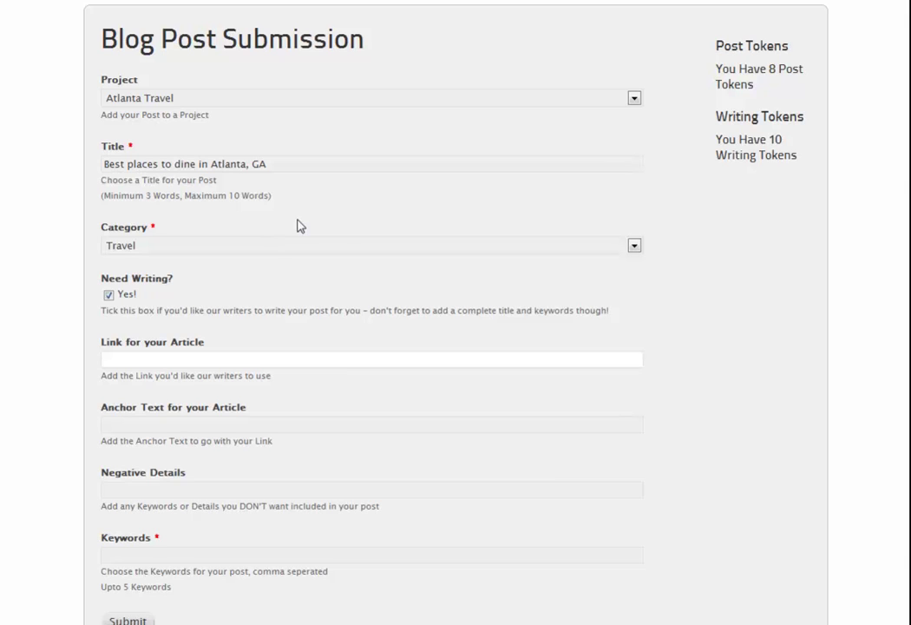
text(http://antlan)
key(BackSpace)
key(BackSpace)
key(BackSpace)
text(tlantatravel.com)
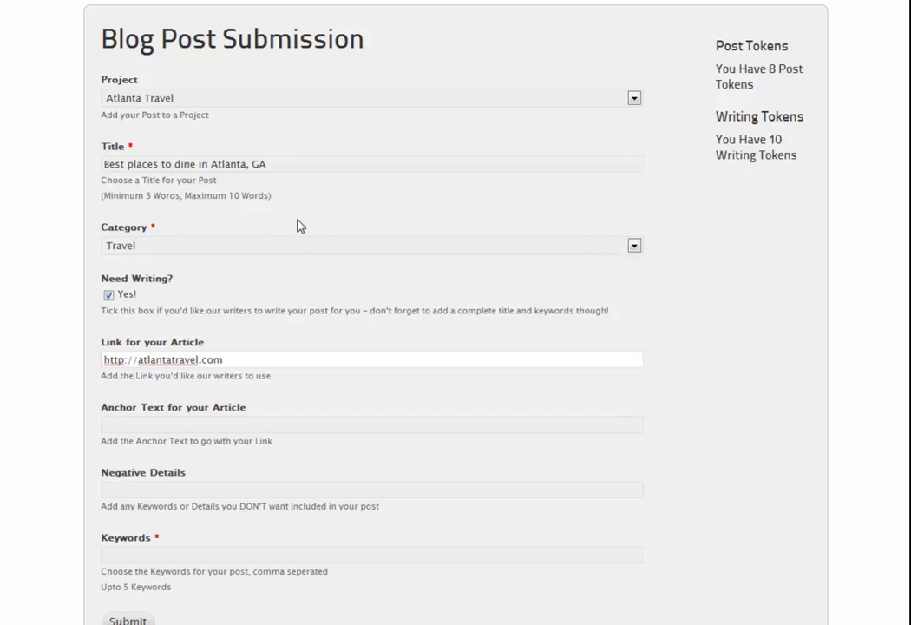
click(238, 424)
text(Atlanta Travel)
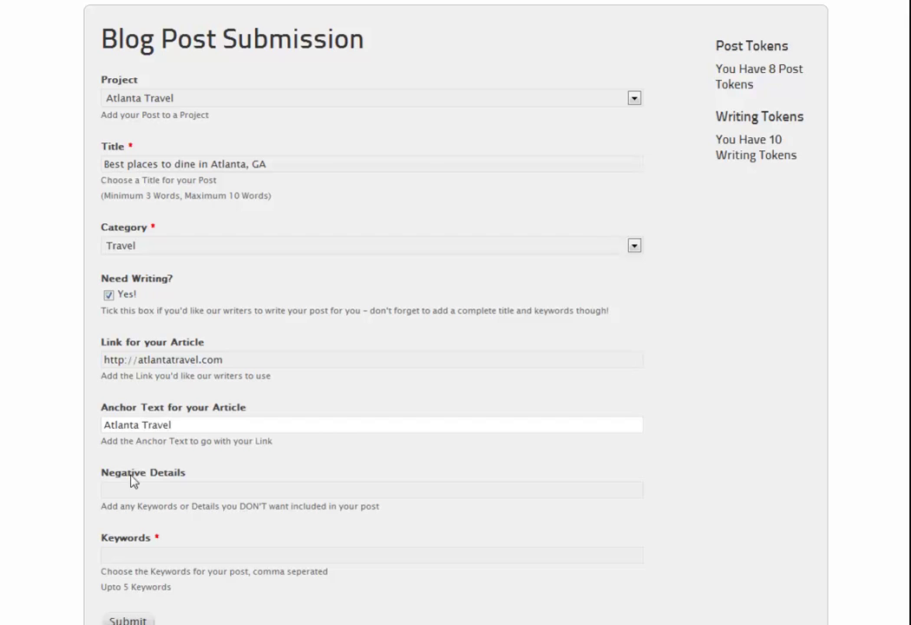
- Add negative details 'Super Travel Atlanta' and keywords 'Atlanta, Travel Vatations Atlanta, Holiday Atlanta', then submit
click(134, 490)
text(Super)
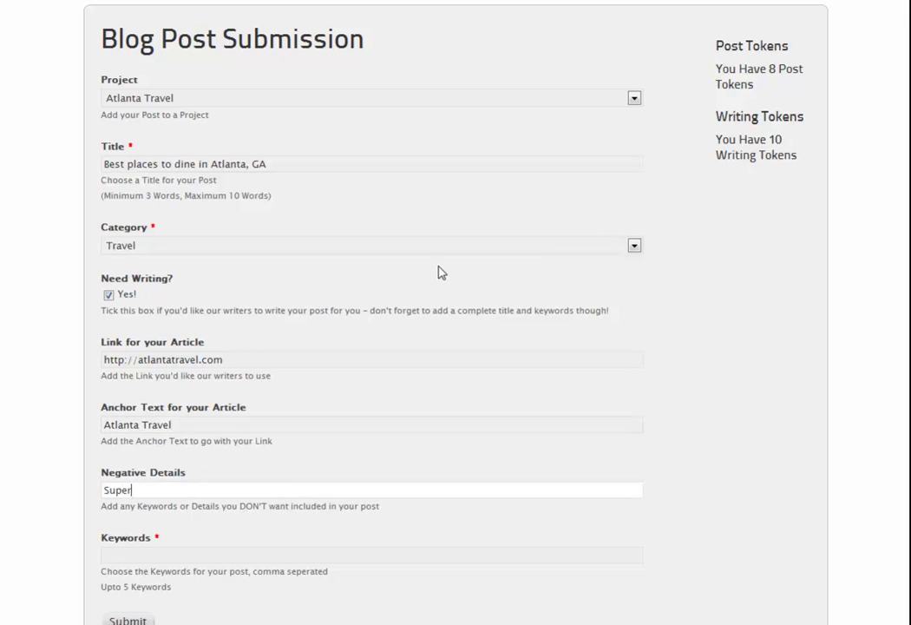
text( Travel Atlanta)
scroll(294, 269, down, 3)
click(254, 398)
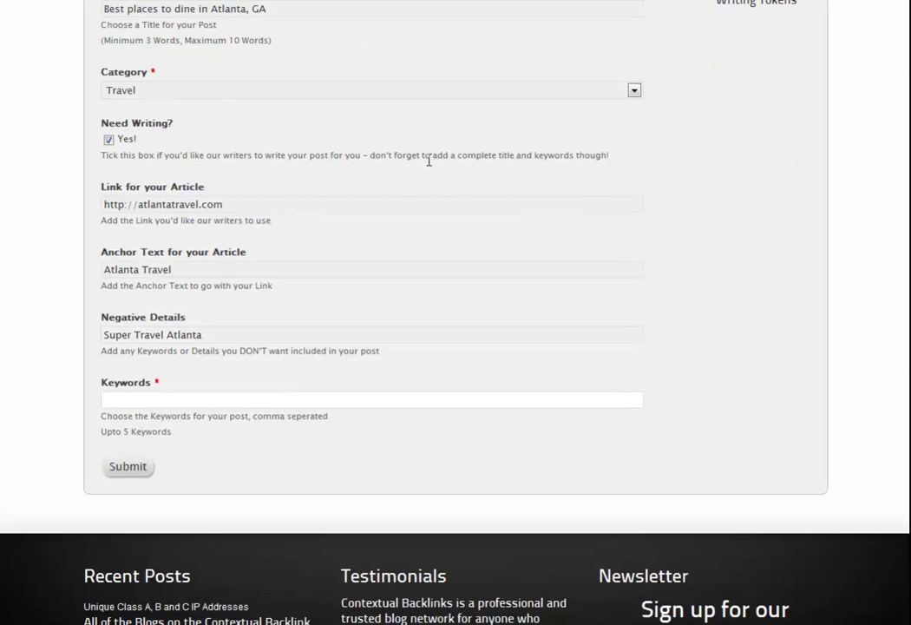
text(Atlanta)
text(, Travel)
text( Vat)
text(ations )
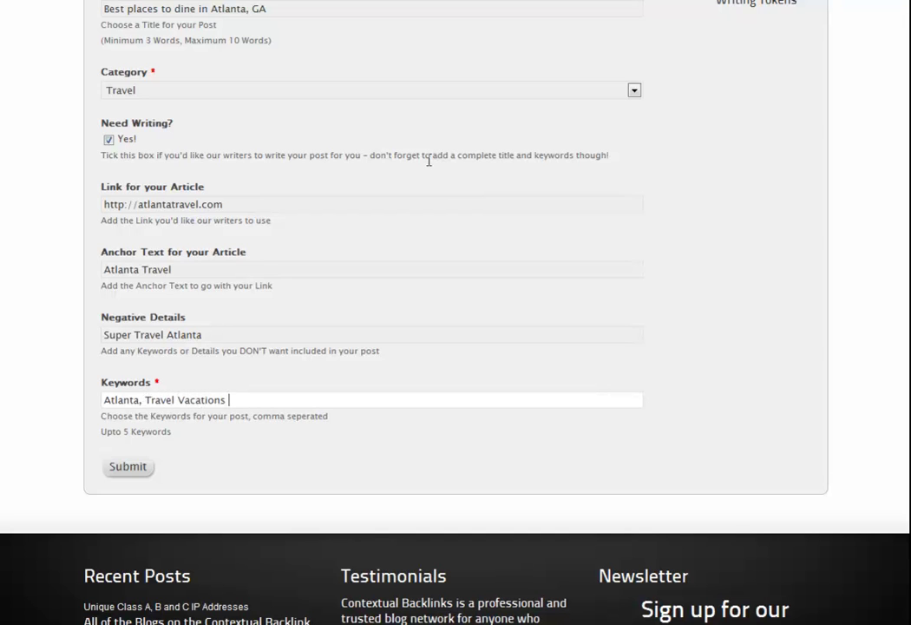
text(Atlanta, Holiday Atlanta)
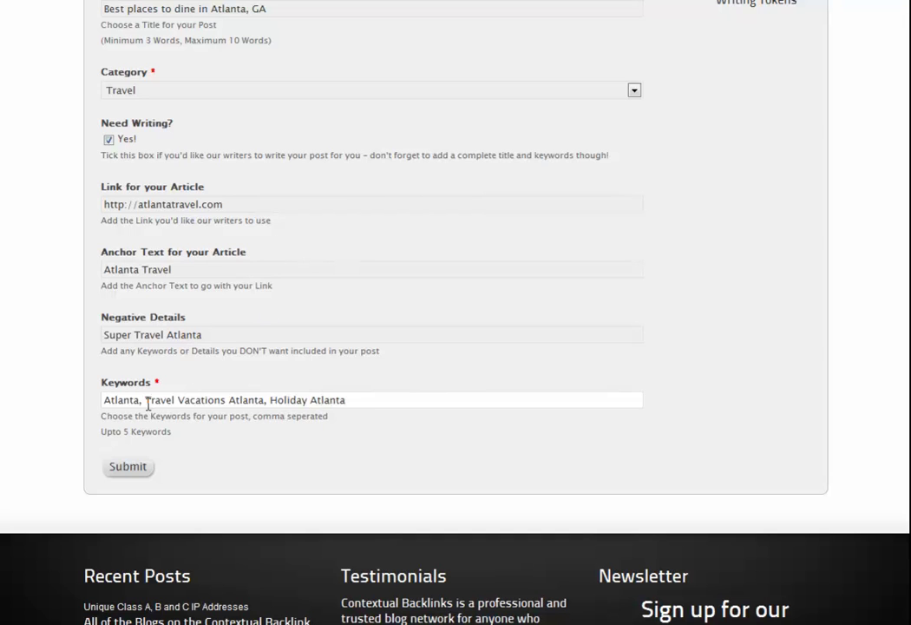
click(127, 468)
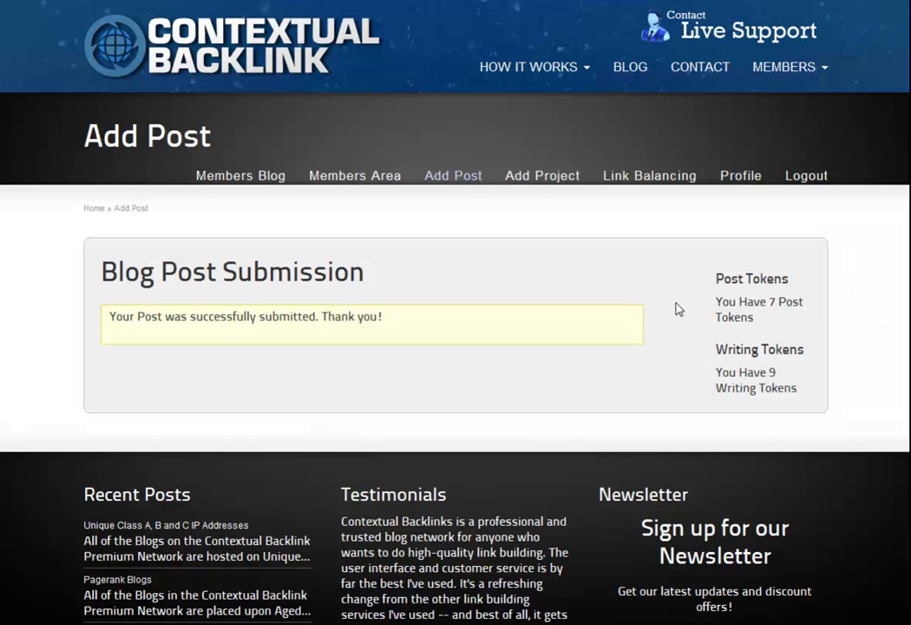
- Highlight the updated token balances, pointing out the 9 remaining writing tokens
drag(714, 276, 805, 389)
click(788, 387)
double_click(771, 372)
click(799, 411)
- View the Best places to dine post details in the Members Area list, then close them
click(367, 191)
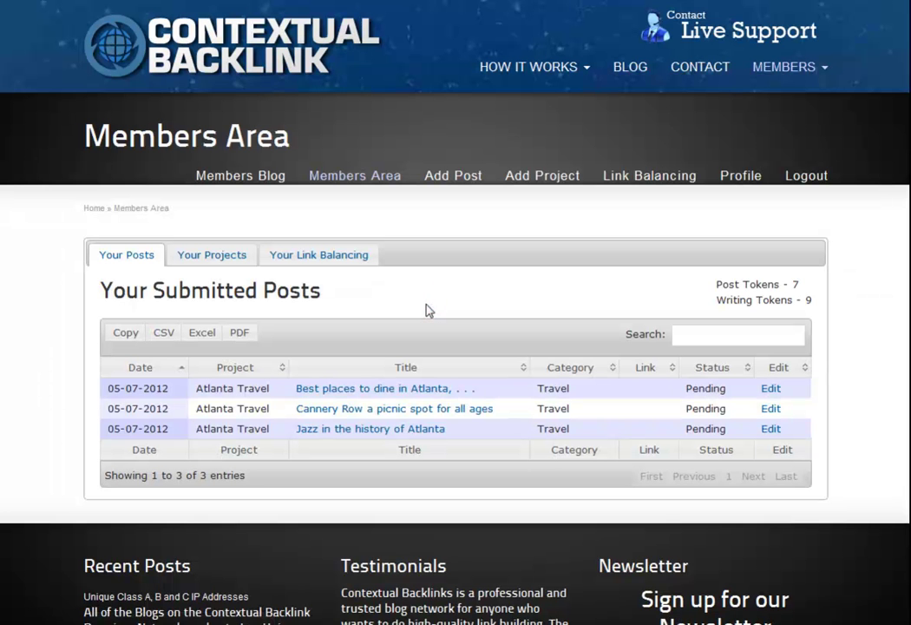
scroll(425, 310, down, 2)
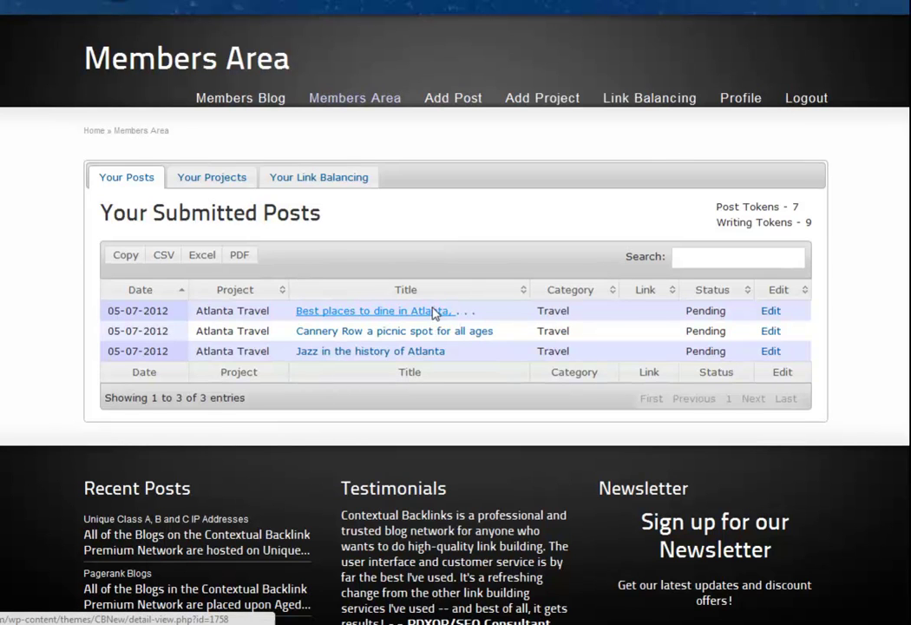
click(434, 310)
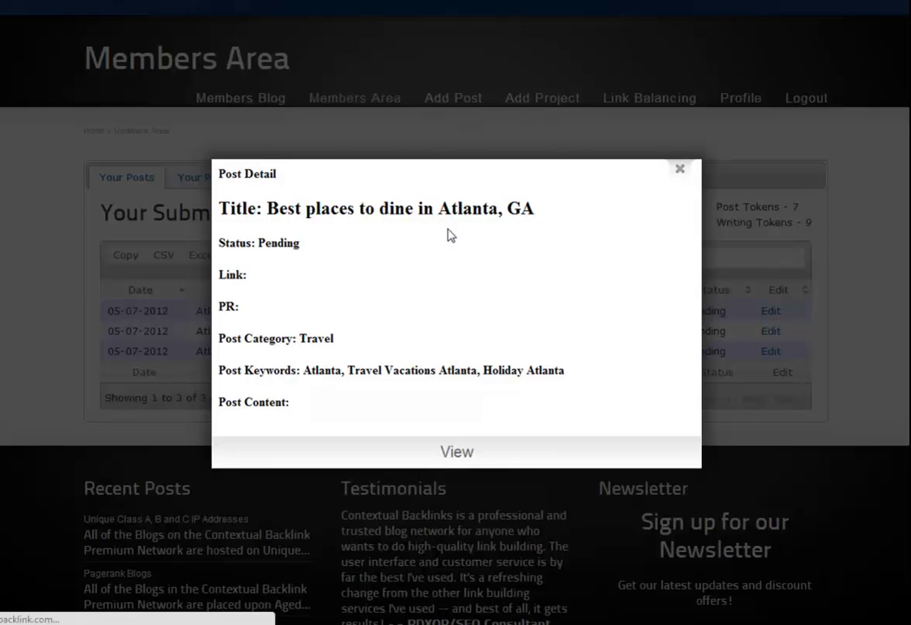
scroll(451, 234, down, 4)
scroll(448, 235, up, 4)
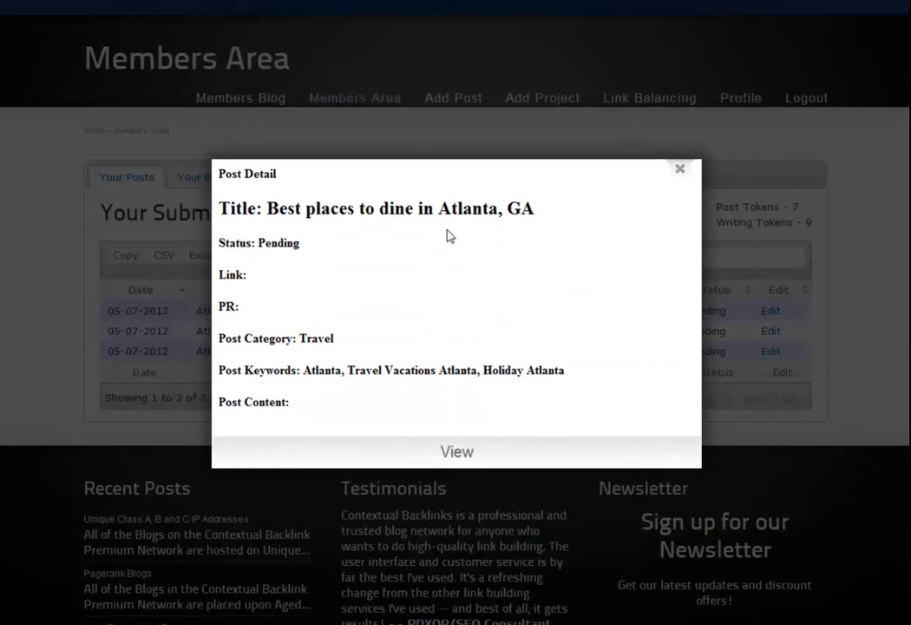
click(679, 169)
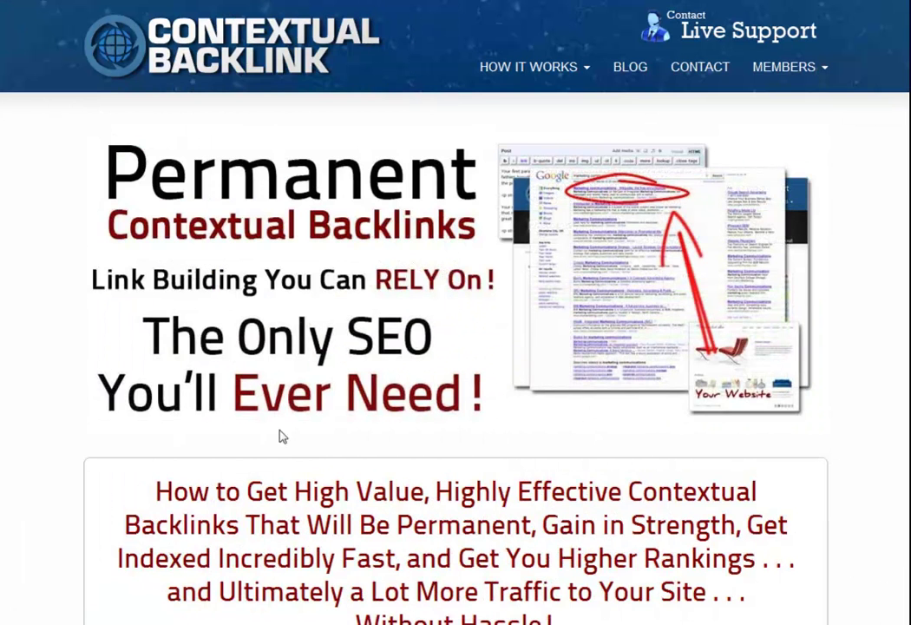
- Log back in via MEMBERS > MEMBER LOGIN with the account password
mouse_move(815, 71)
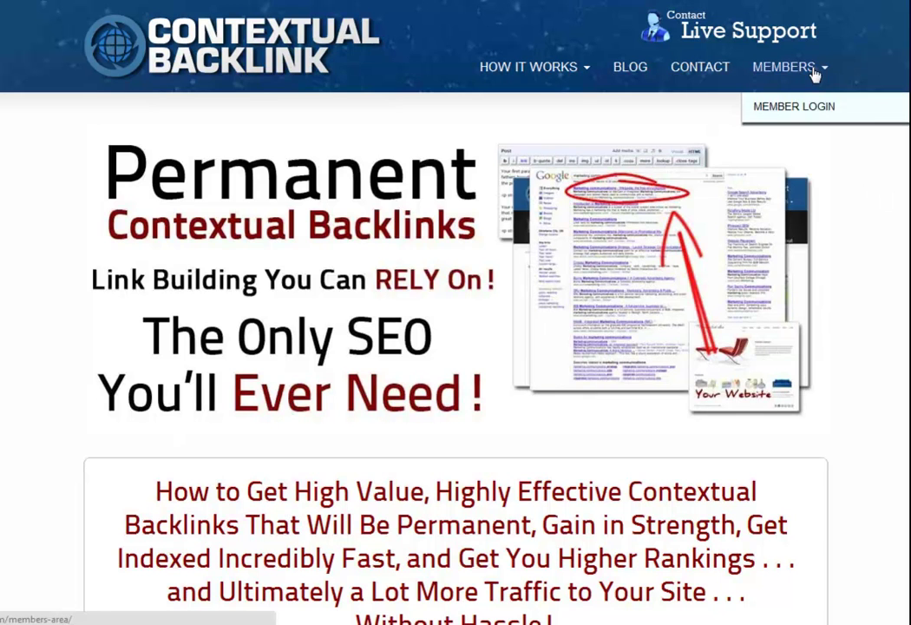
click(816, 108)
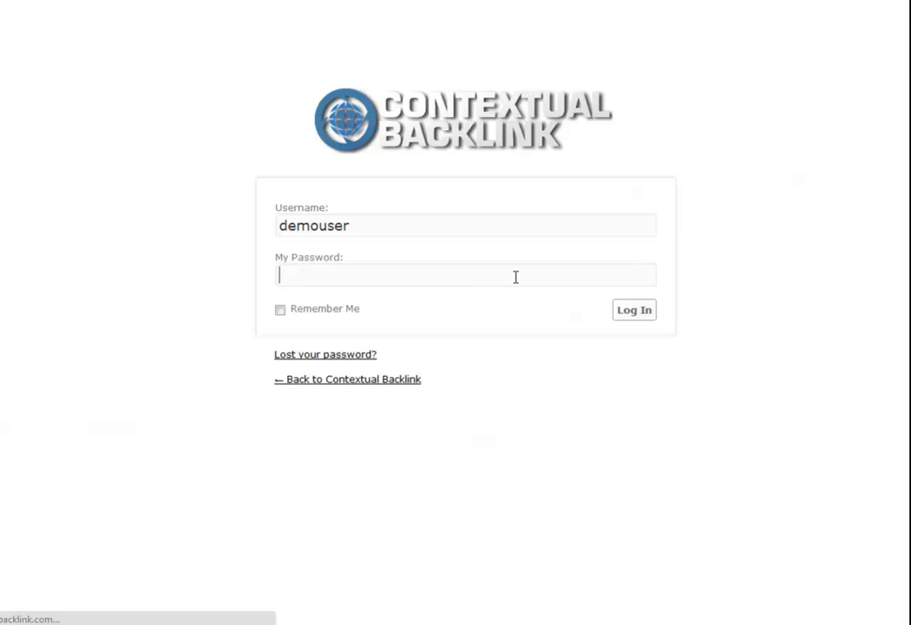
text(demo123)
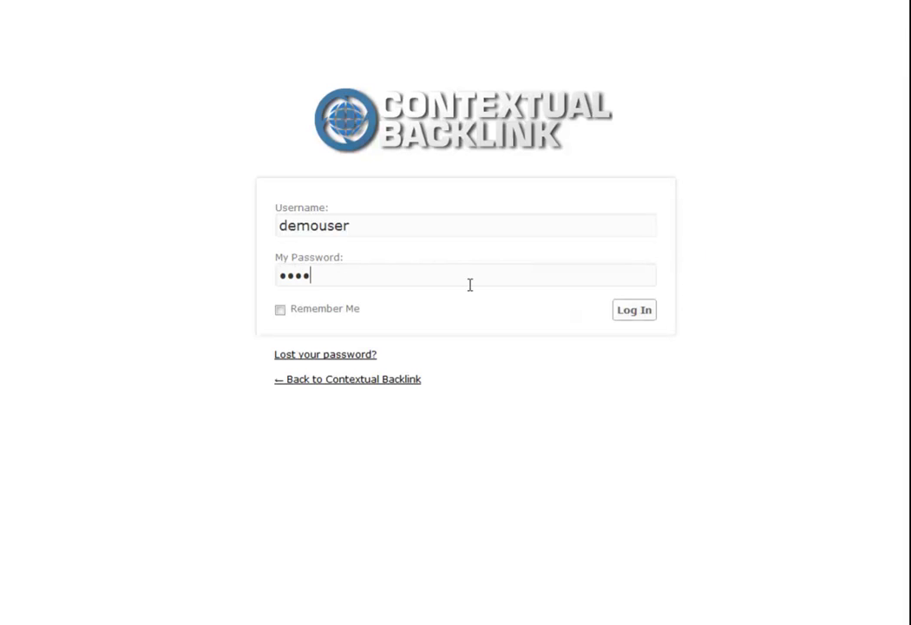
text(45)
click(633, 314)
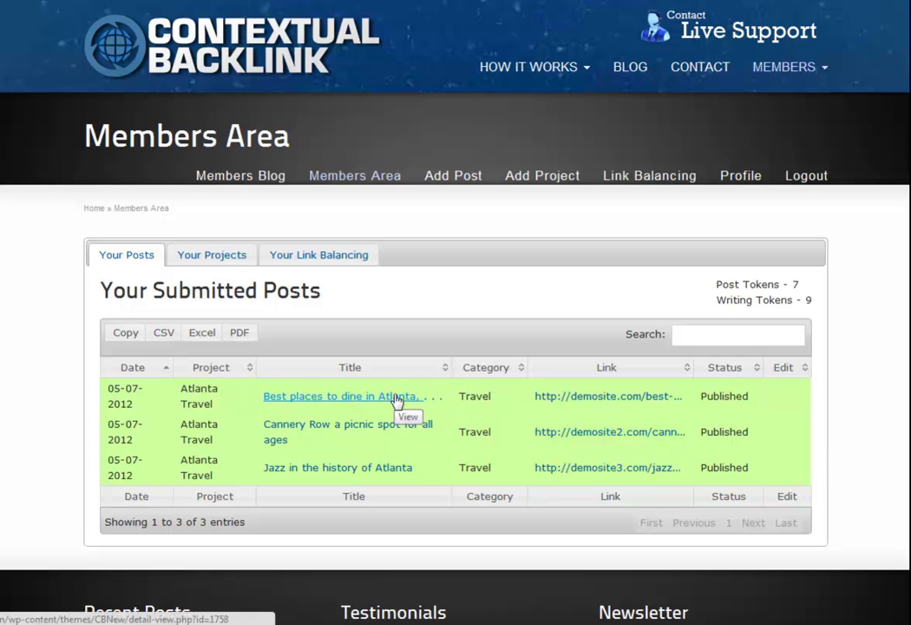
- Review the Jazz in the history of Atlanta post details, noting its published link and PR of 1
click(388, 469)
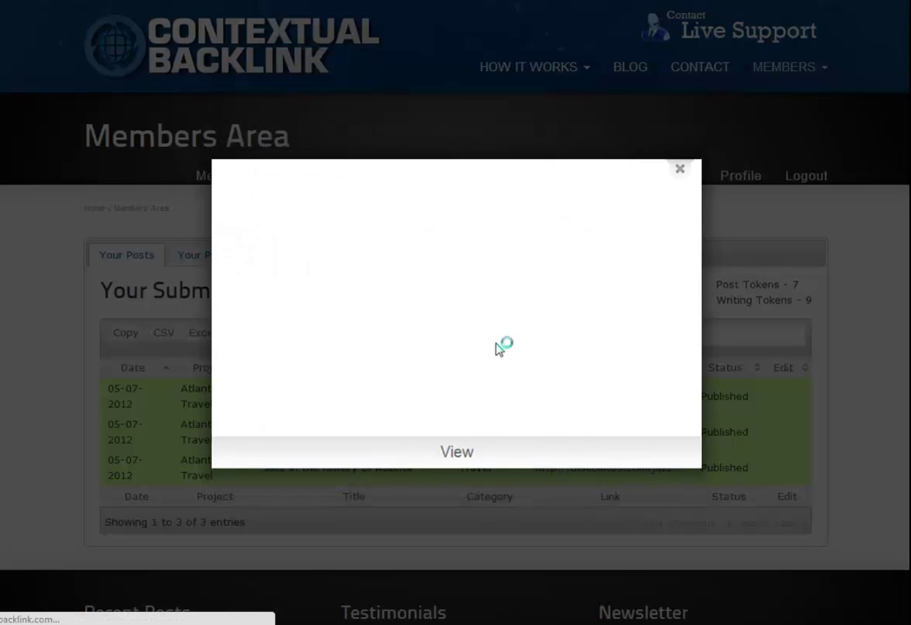
drag(249, 275, 512, 276)
click(345, 315)
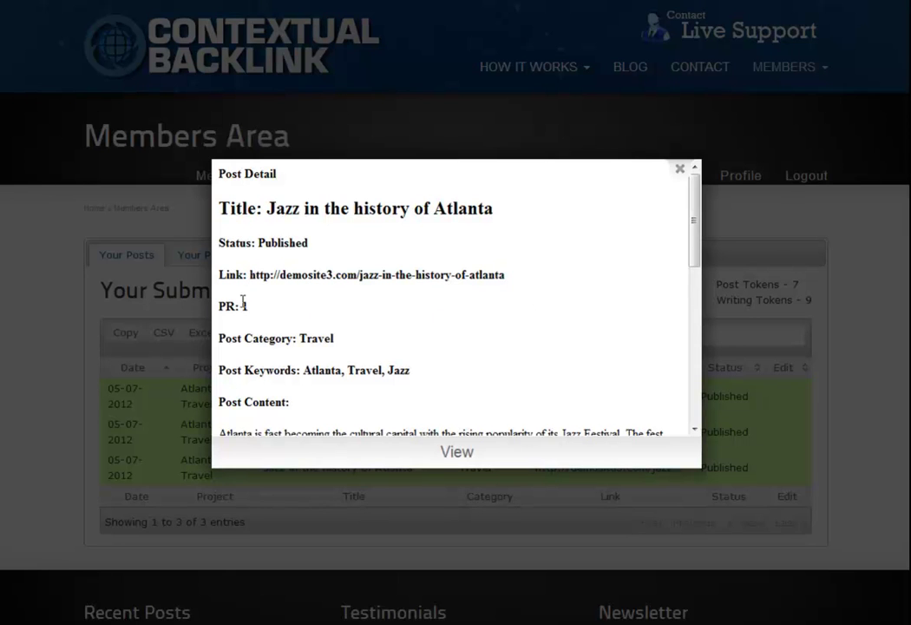
double_click(244, 306)
click(376, 319)
scroll(379, 321, down, 1)
scroll(379, 322, down, 8)
scroll(379, 316, up, 10)
click(679, 169)
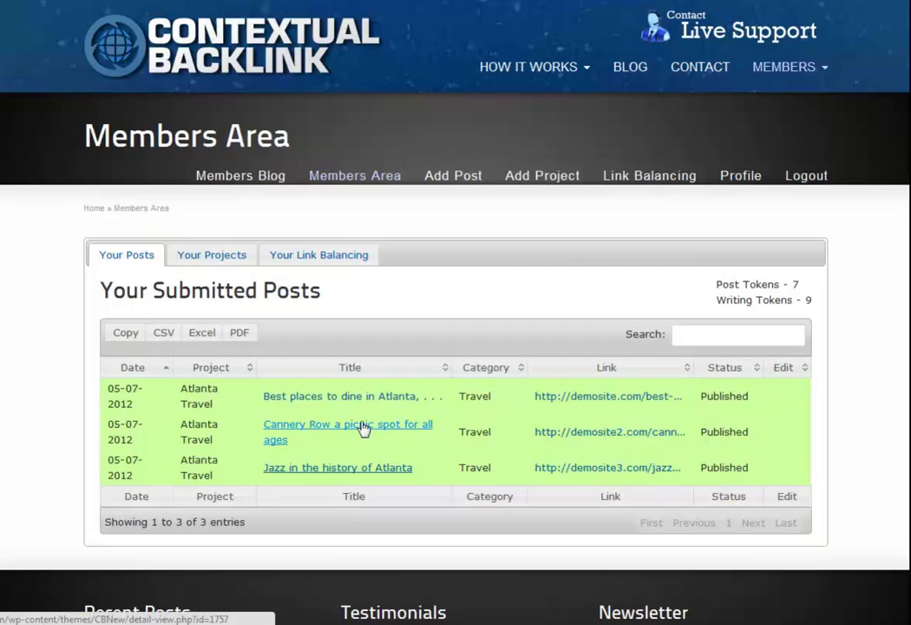
- Review the Cannery Row post details, then close them
click(362, 427)
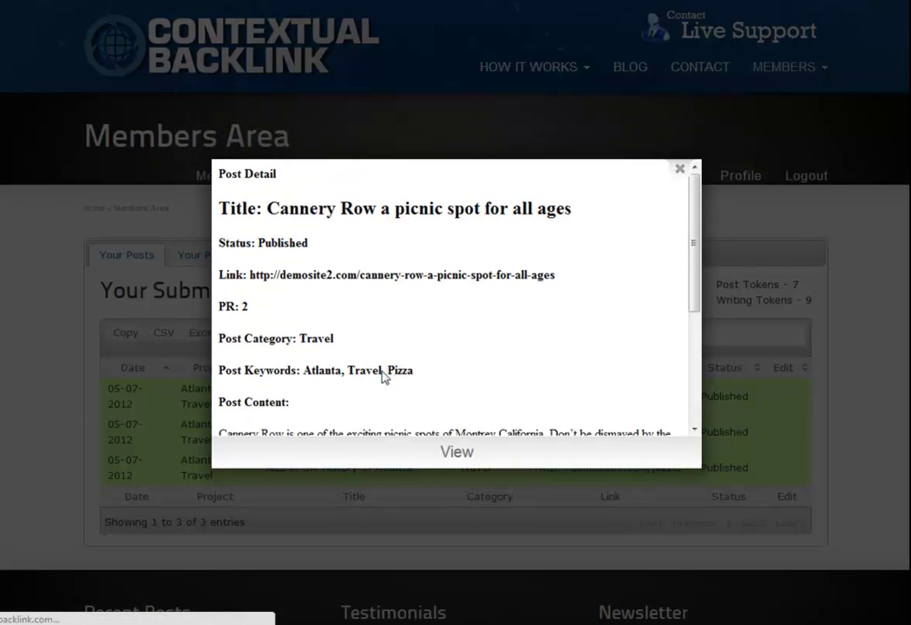
scroll(421, 289, down, 1)
scroll(421, 288, up, 1)
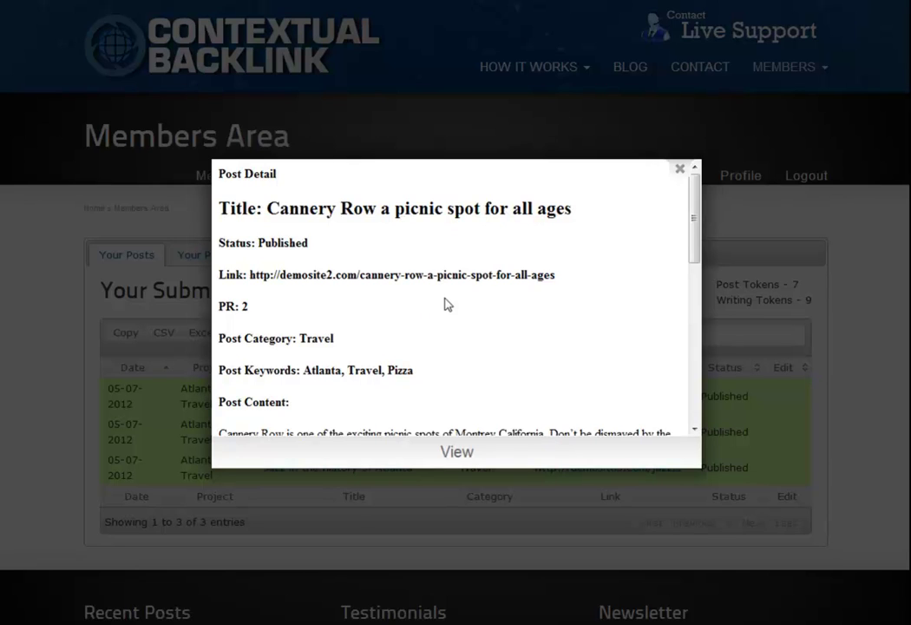
scroll(445, 303, down, 6)
scroll(445, 304, up, 6)
click(679, 178)
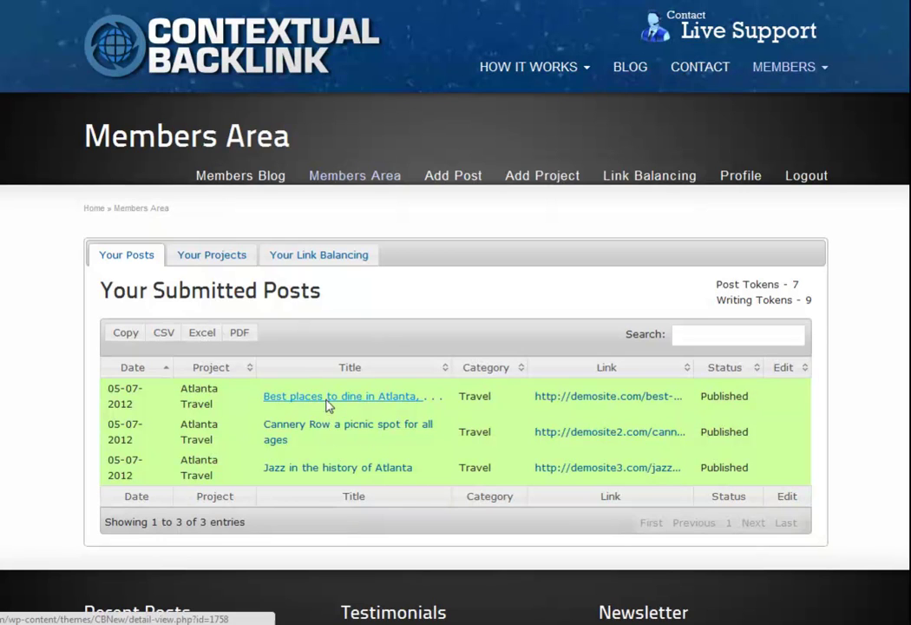
- Read the written dining article, then highlight the posts' Published status in the list
click(328, 405)
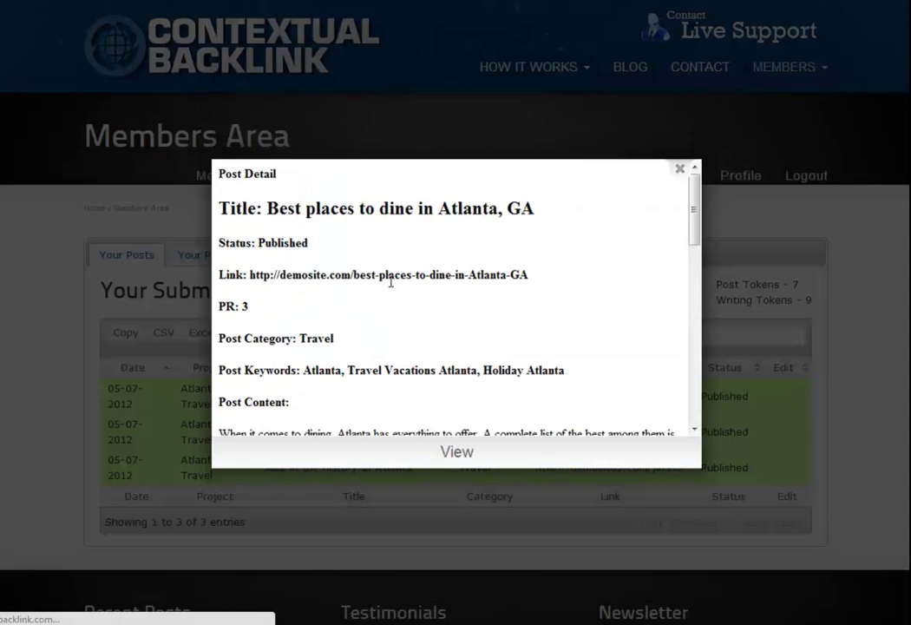
scroll(390, 282, down, 3)
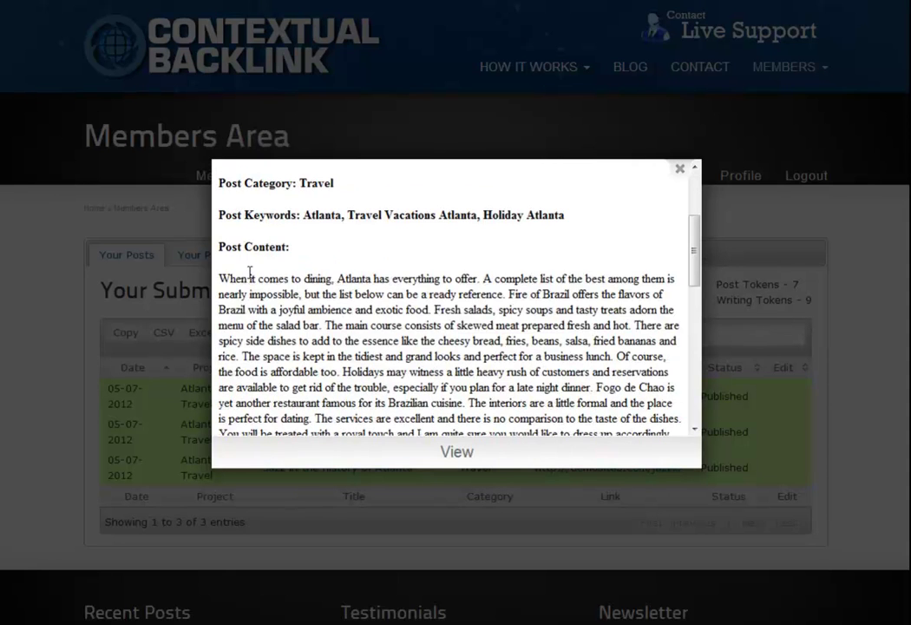
drag(219, 278, 643, 423)
click(643, 423)
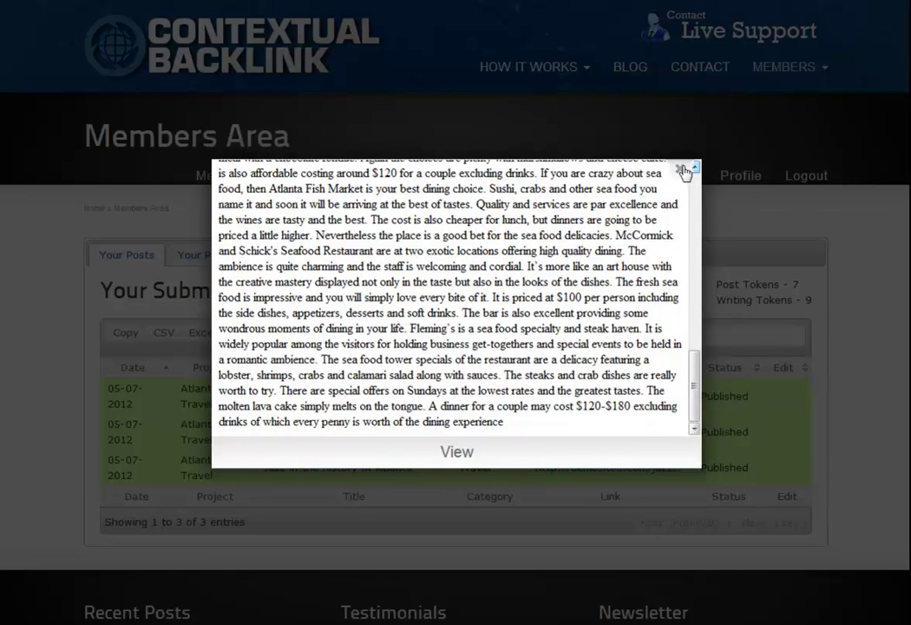
click(679, 170)
drag(702, 392, 751, 396)
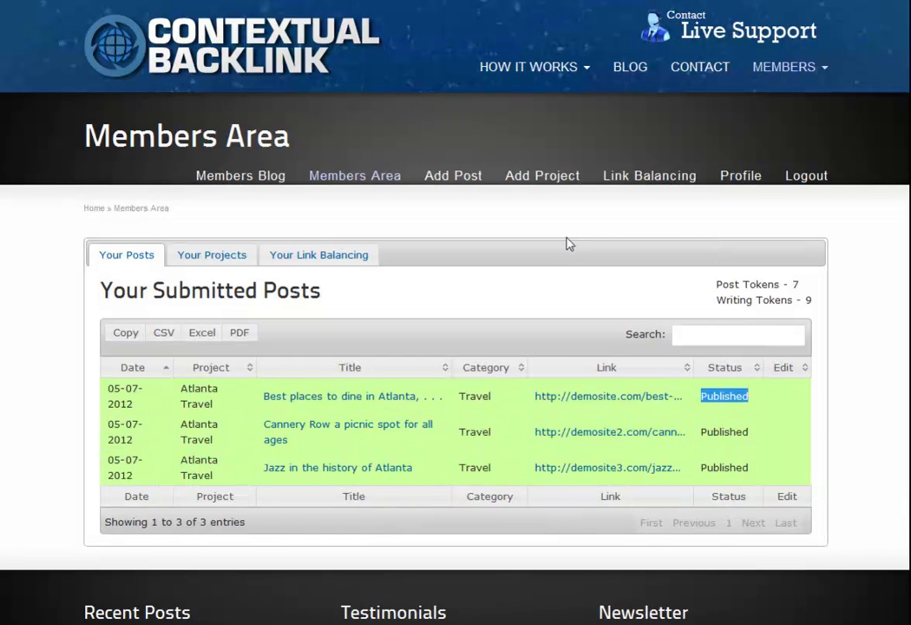
click(570, 283)
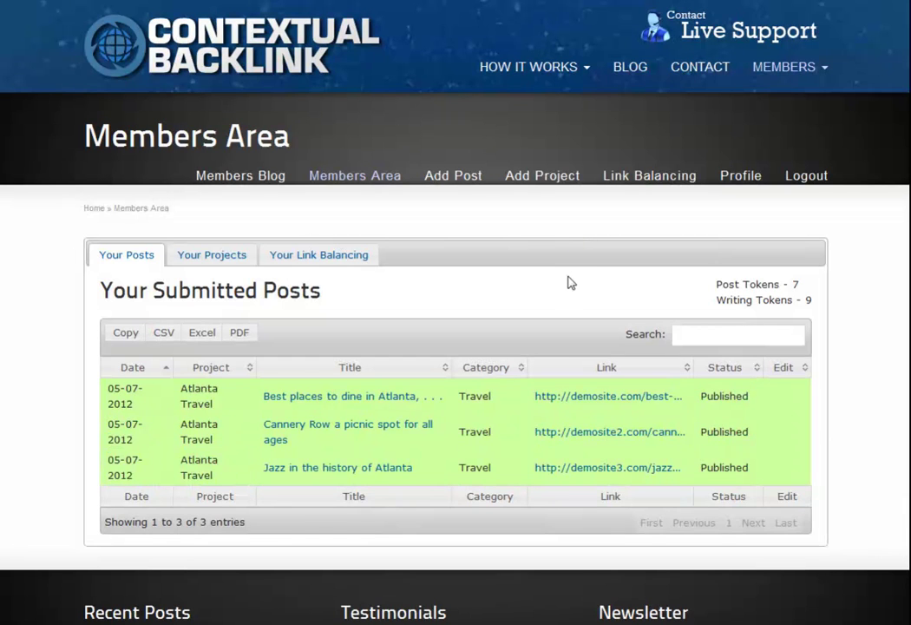